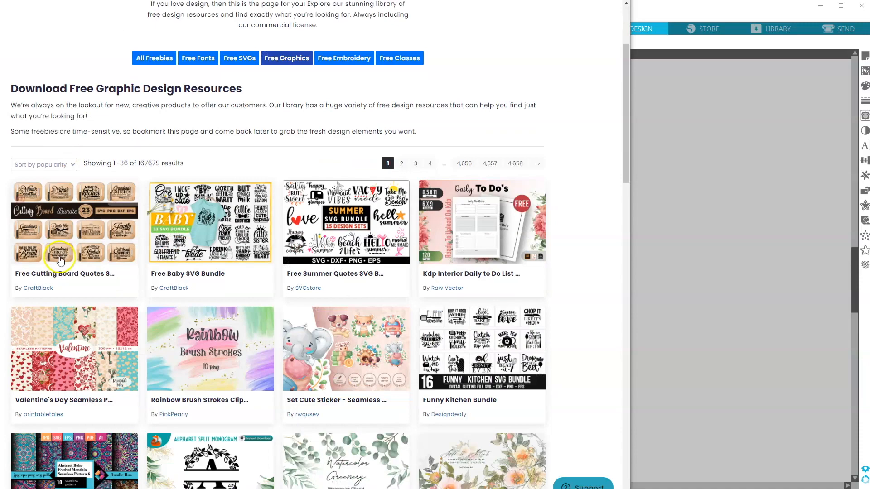
# Step: Browse the free graphics listings on Creative Fabrica for digital papers and seamless patterns
pyautogui.scroll(3, 204, 190)
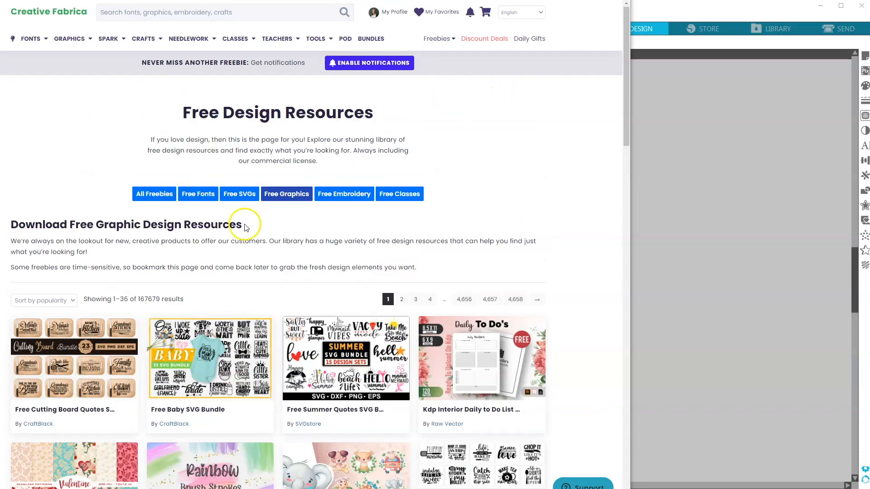
pyautogui.scroll(-3, 236, 229)
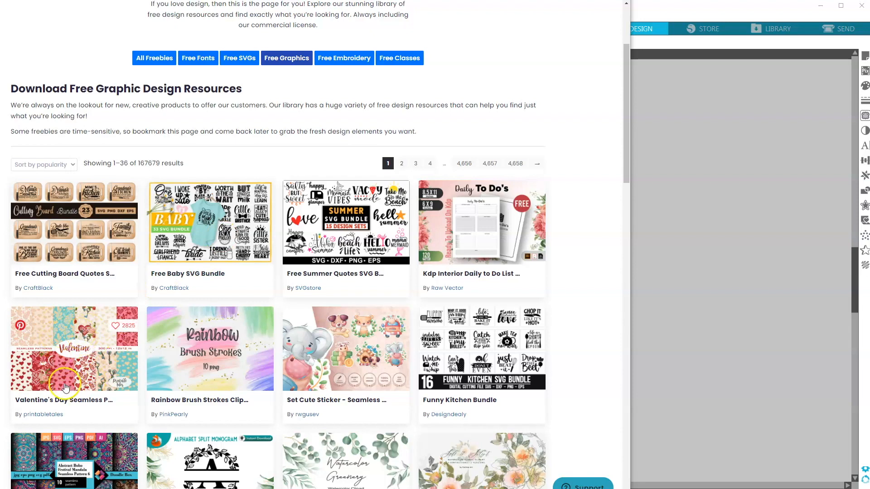
pyautogui.scroll(-2, 91, 370)
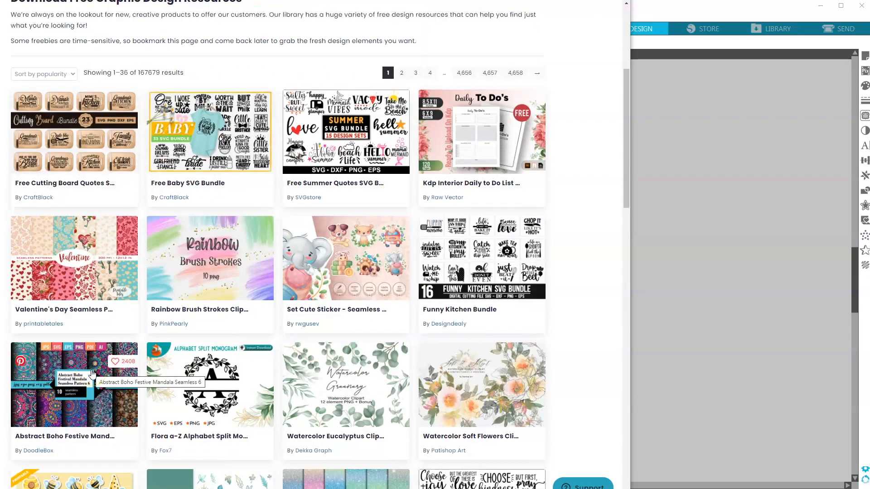
pyautogui.scroll(-4, 92, 373)
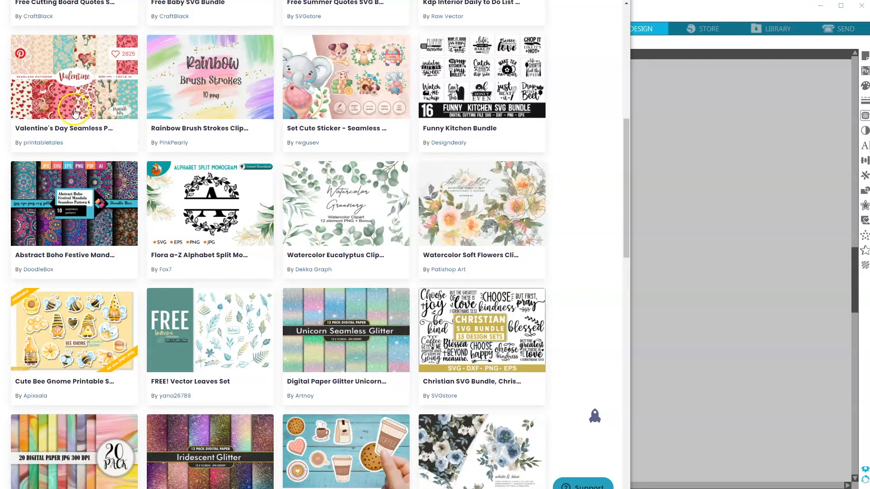
pyautogui.scroll(-4, 68, 236)
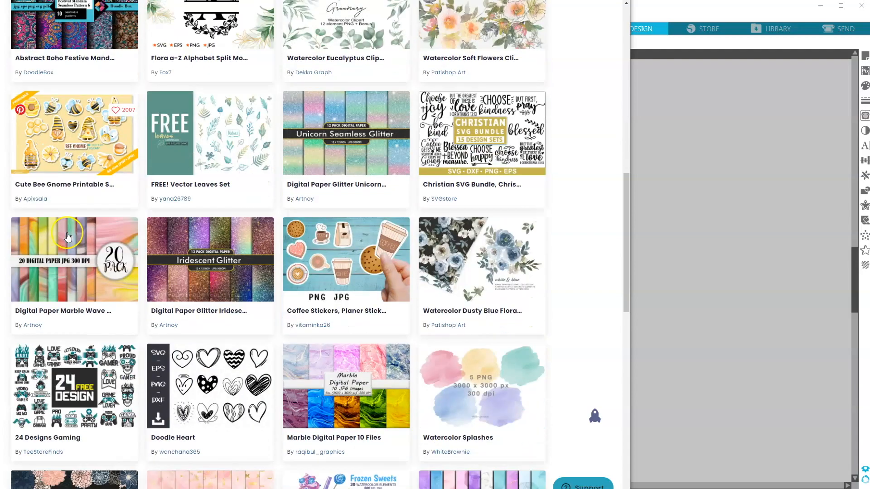
pyautogui.scroll(-6, 67, 236)
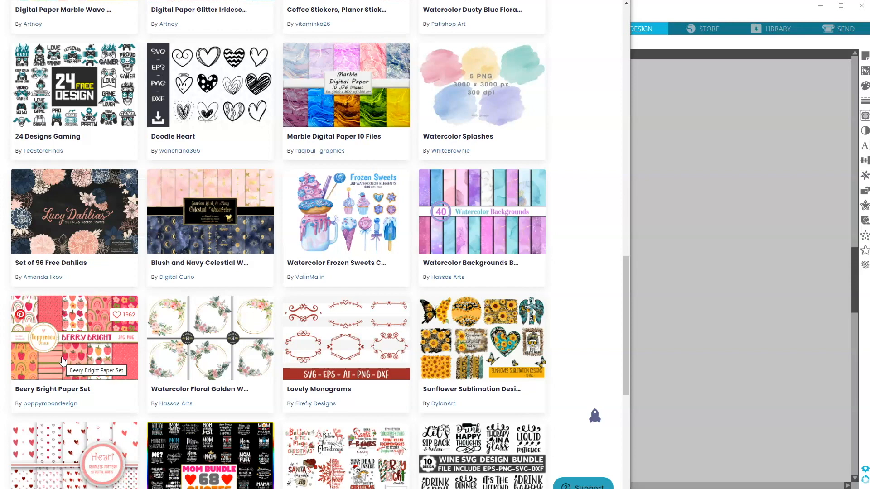
pyautogui.scroll(-2, 63, 361)
pyautogui.click(57, 320)
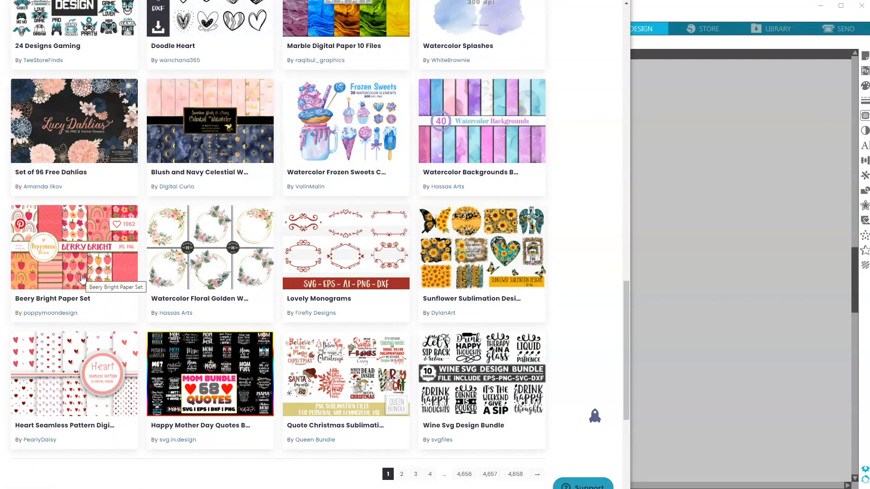
# Step: Open the Watercolor Backgrounds Bundle Pack and review its description and file details
pyautogui.click(453, 149)
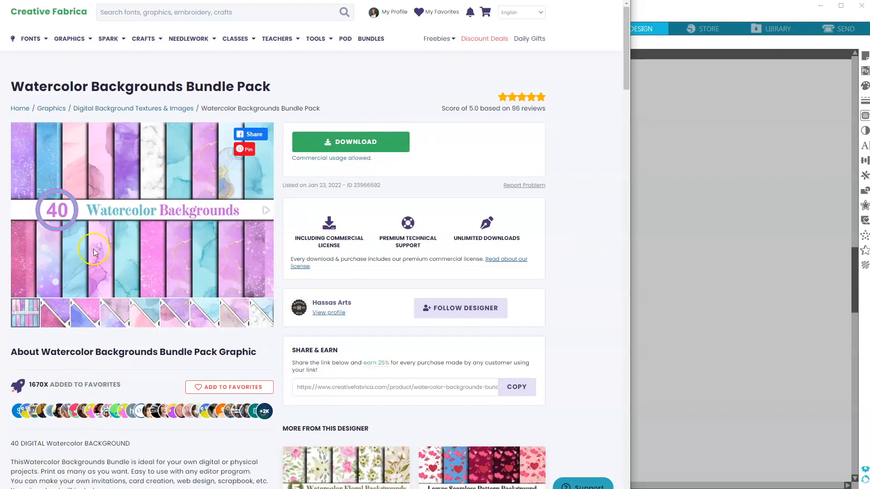
pyautogui.scroll(-1, 131, 345)
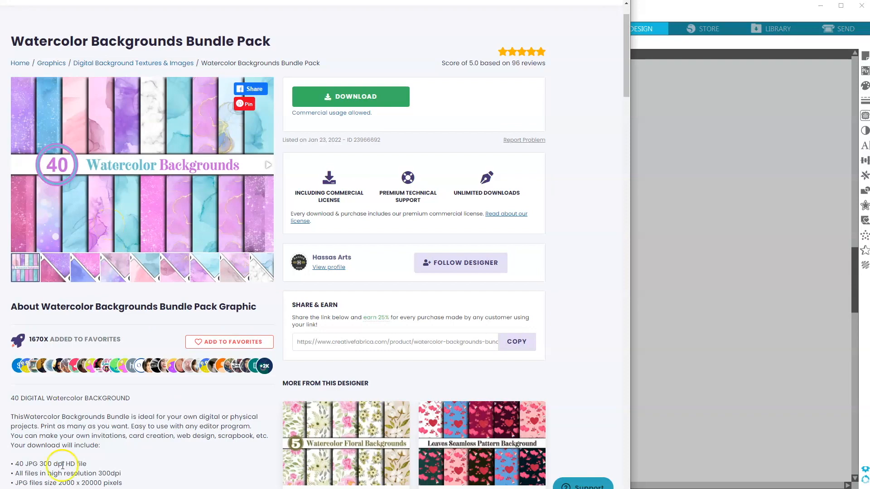
pyautogui.scroll(-1, 63, 465)
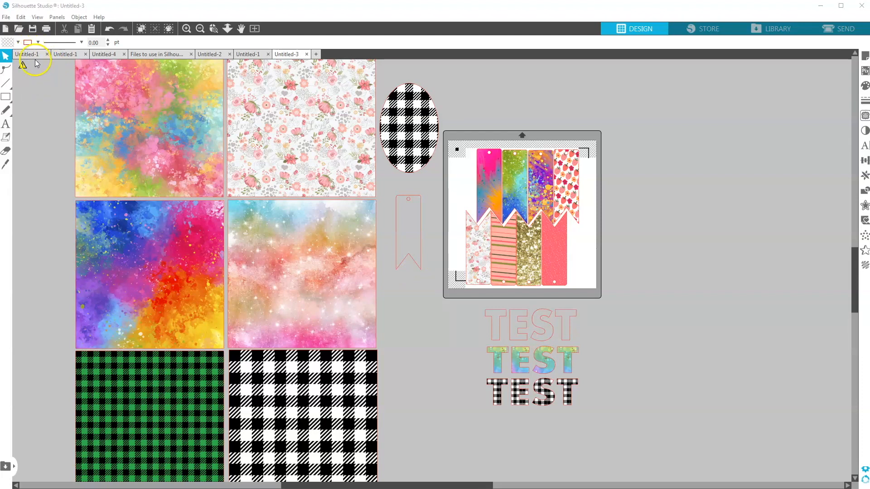
# Step: Switch to Silhouette Studio and check which edition and release are installed
pyautogui.click(99, 17)
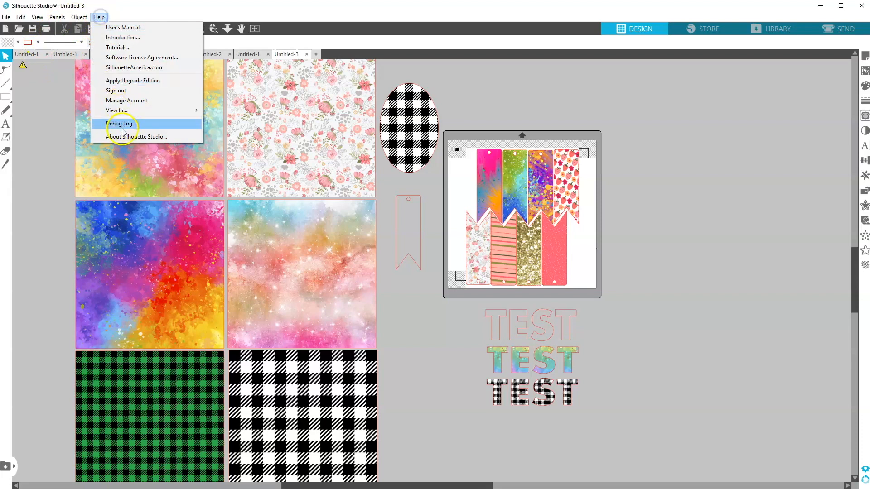
pyautogui.click(136, 137)
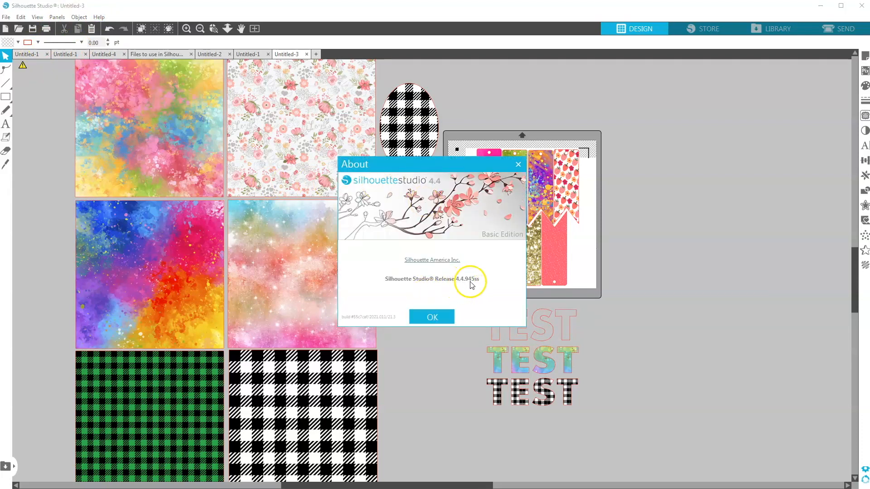
pyautogui.click(432, 316)
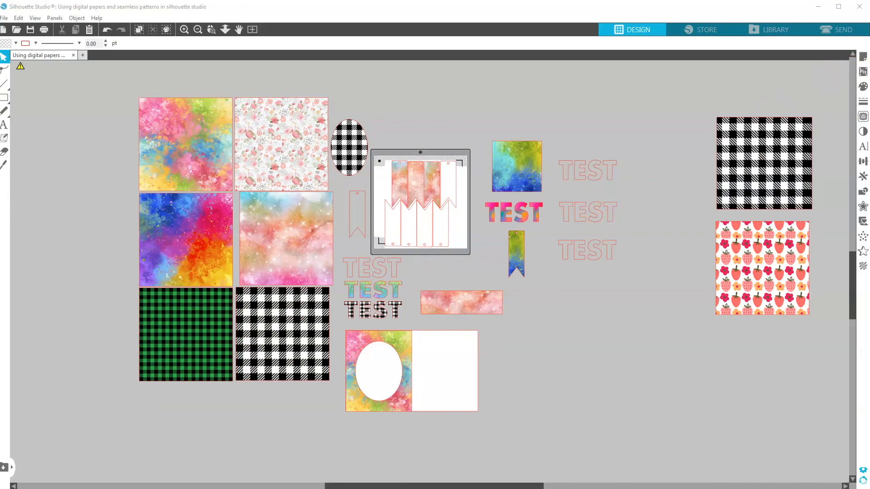
# Step: Fill the upper outlined TEST word beside the splatter square with the strawberry pattern from the fill patterns
pyautogui.click(864, 86)
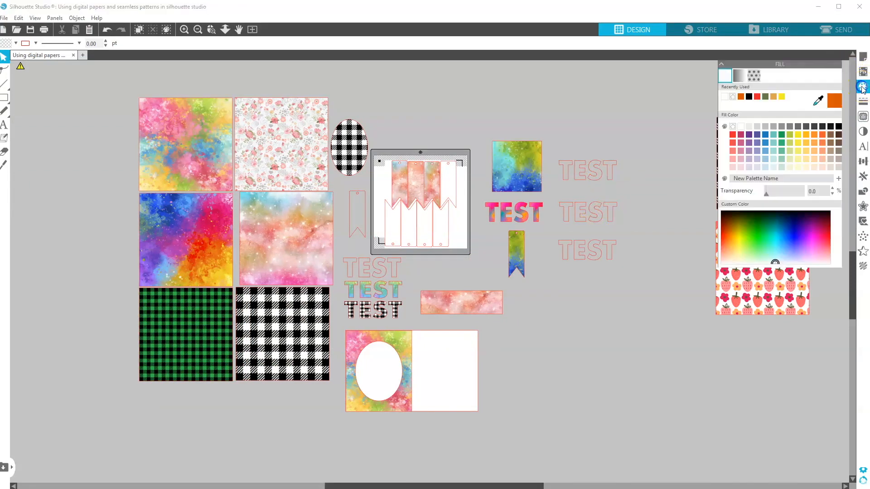
pyautogui.click(754, 76)
pyautogui.scroll(-5, 788, 128)
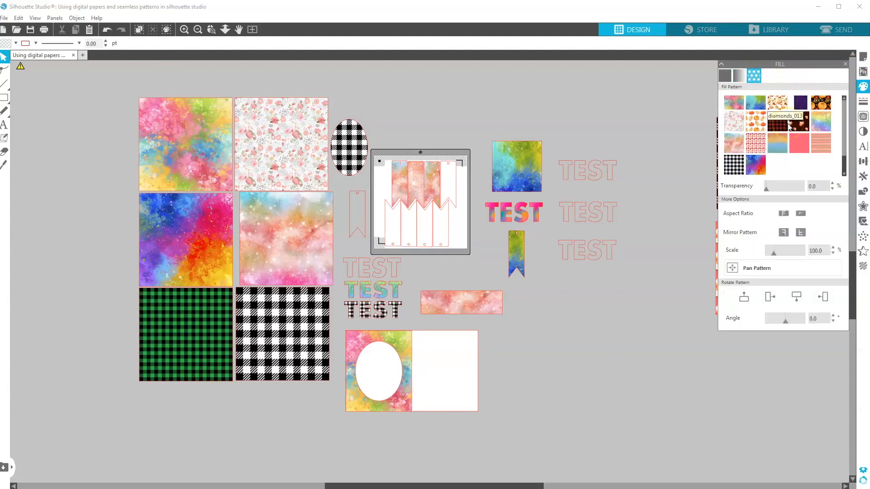
pyautogui.click(592, 171)
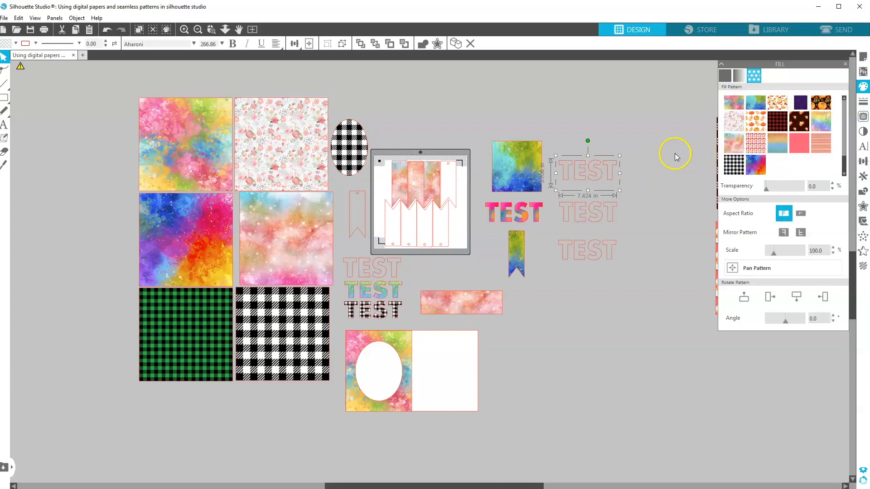
pyautogui.moveTo(754, 147); pyautogui.dragTo(609, 165)
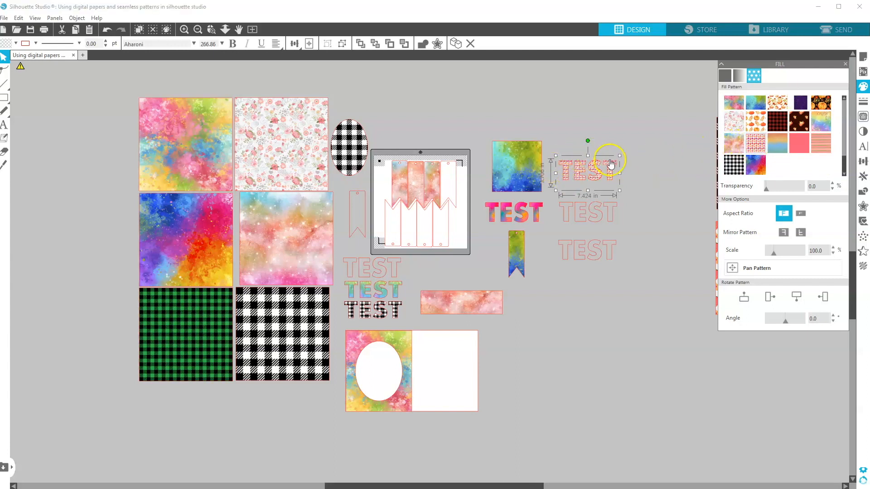
# Step: Fill the middle outlined TEST word with image 3 from the Carnival Splatters folder
pyautogui.click(608, 215)
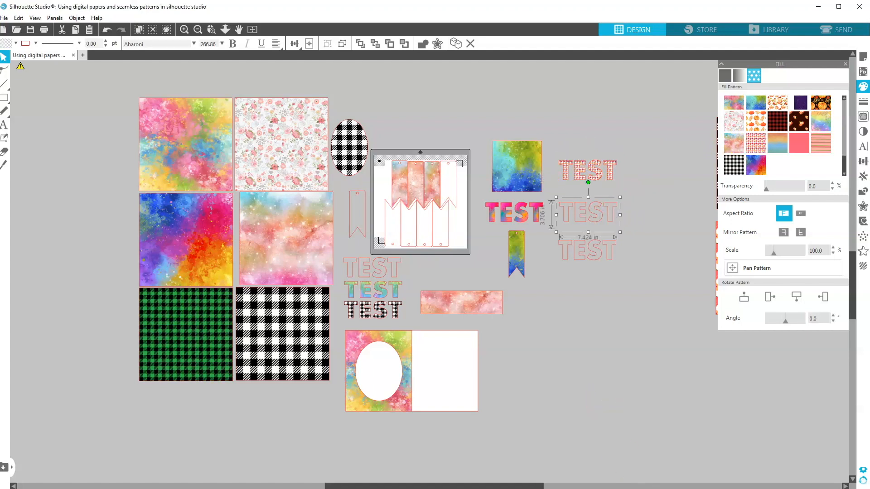
pyautogui.hotkey('alt', 'Tab')
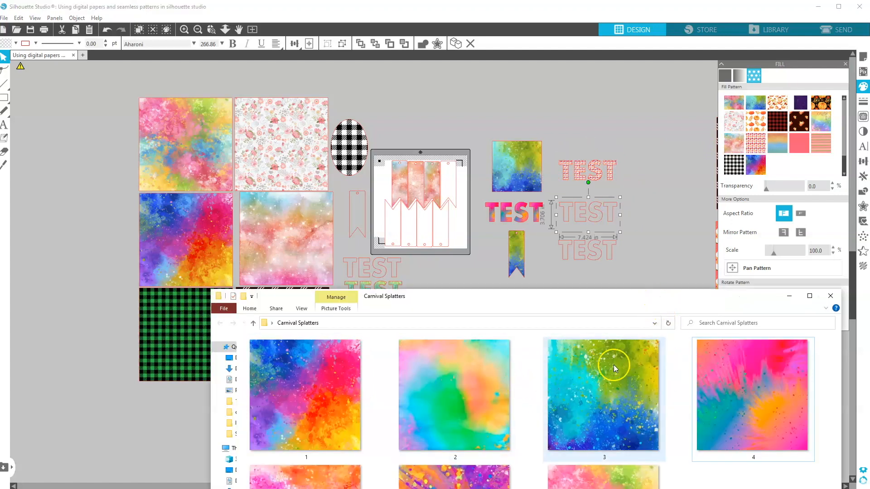
pyautogui.moveTo(557, 298); pyautogui.dragTo(547, 328)
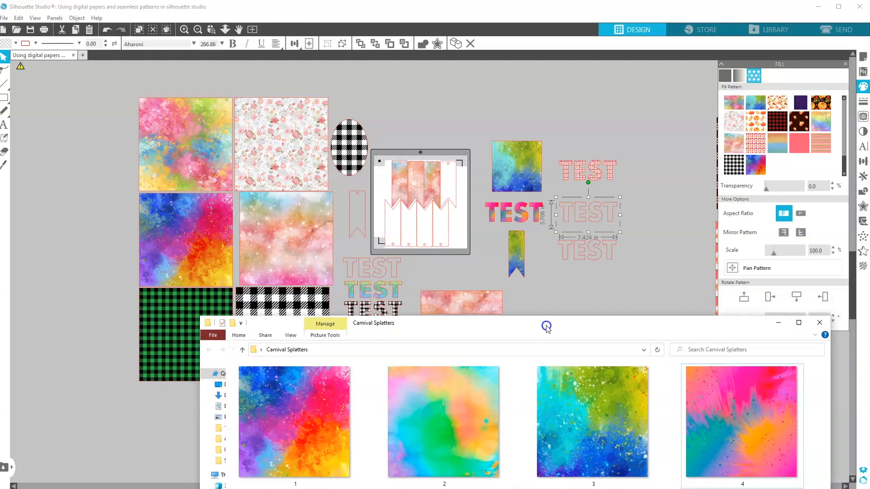
pyautogui.moveTo(578, 383); pyautogui.dragTo(600, 213)
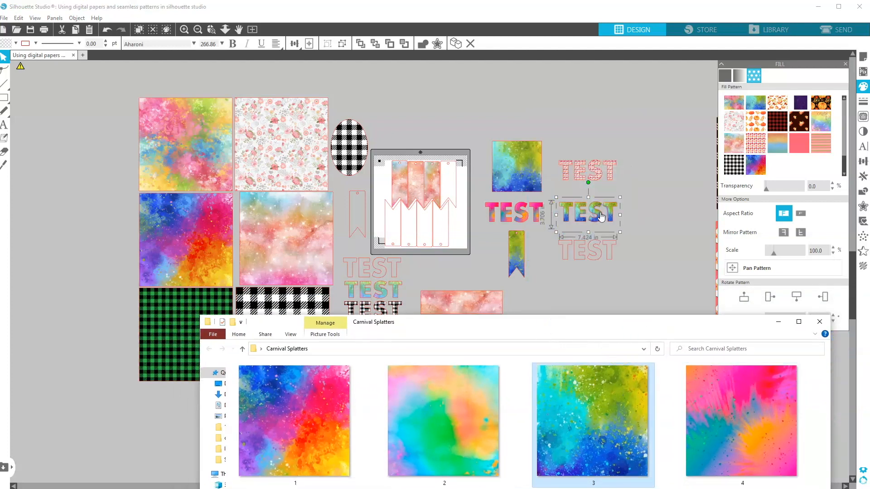
# Step: Place the pink galaxy rectangle over the lowest outlined TEST word and crop the two shapes together
pyautogui.click(639, 248)
pyautogui.moveTo(472, 302); pyautogui.dragTo(593, 290)
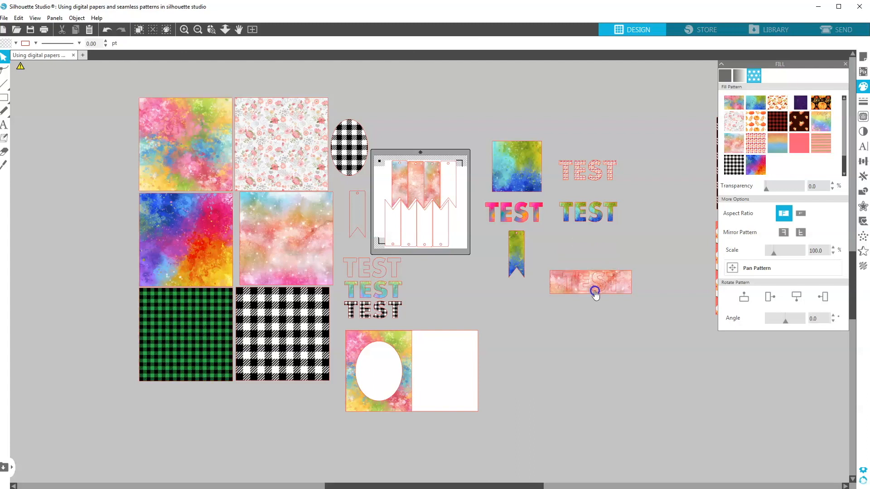
pyautogui.click(580, 283)
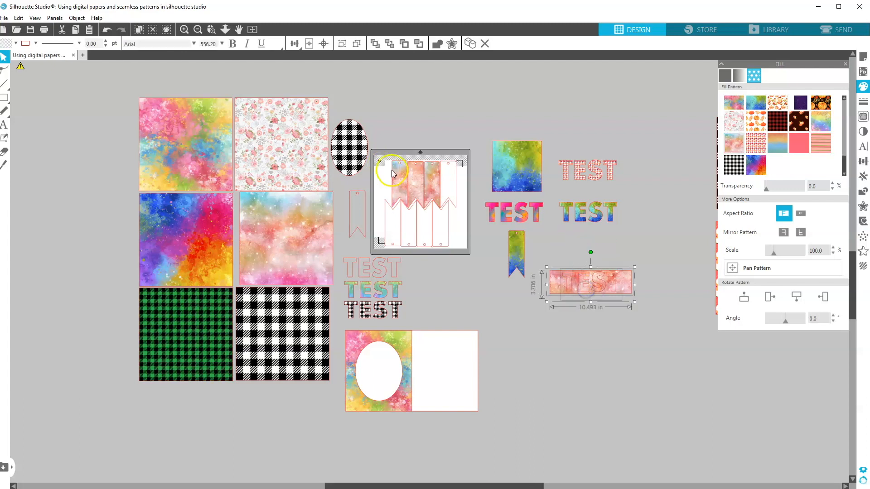
pyautogui.click(77, 18)
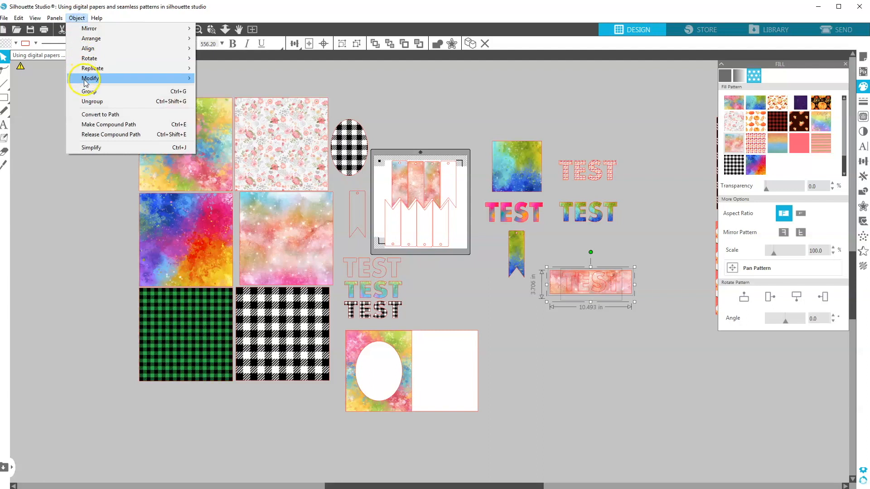
pyautogui.moveTo(190, 78)
pyautogui.click(213, 107)
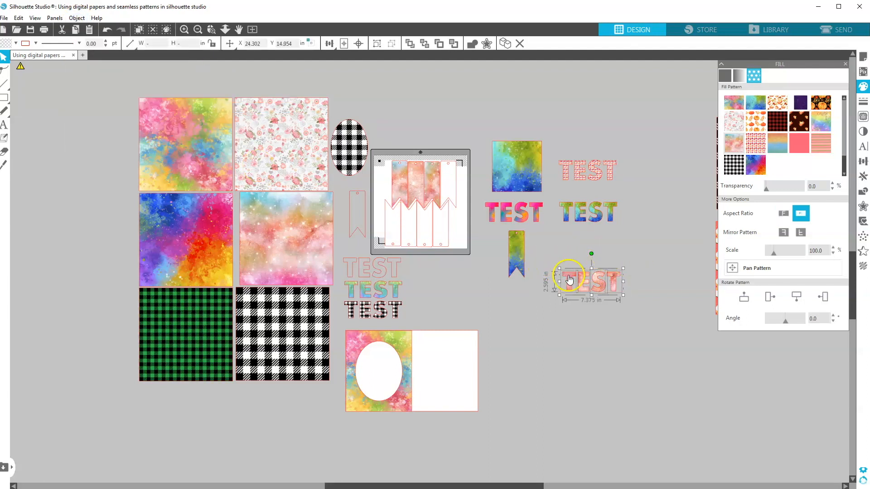
pyautogui.click(551, 256)
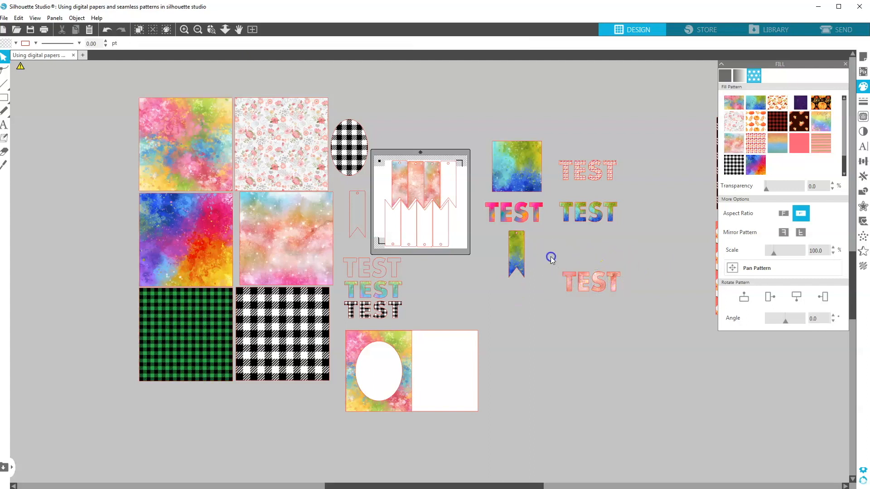
# Step: Move the cropped TEST word up under the middle one and shift the strawberry-filled TEST slightly down
pyautogui.moveTo(573, 277); pyautogui.dragTo(557, 276)
pyautogui.hotkey('ctrl', 'z')
pyautogui.moveTo(607, 283); pyautogui.dragTo(614, 250)
pyautogui.click(371, 272)
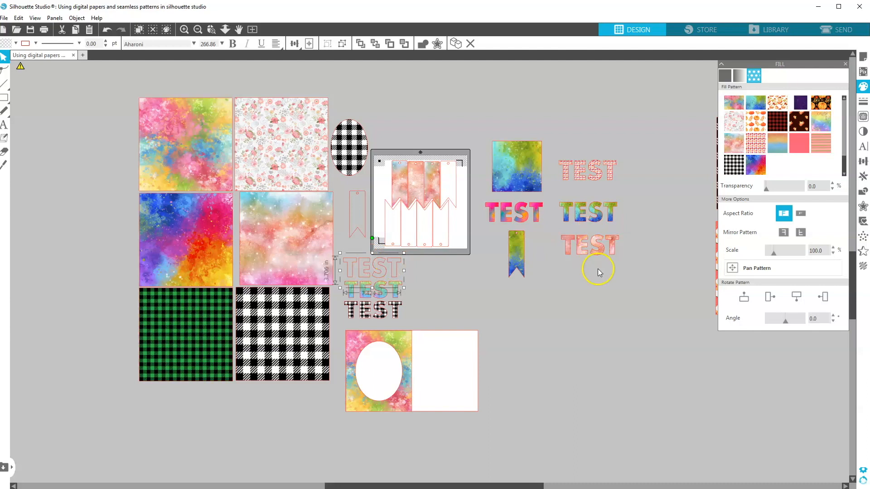
pyautogui.moveTo(613, 166); pyautogui.dragTo(613, 173)
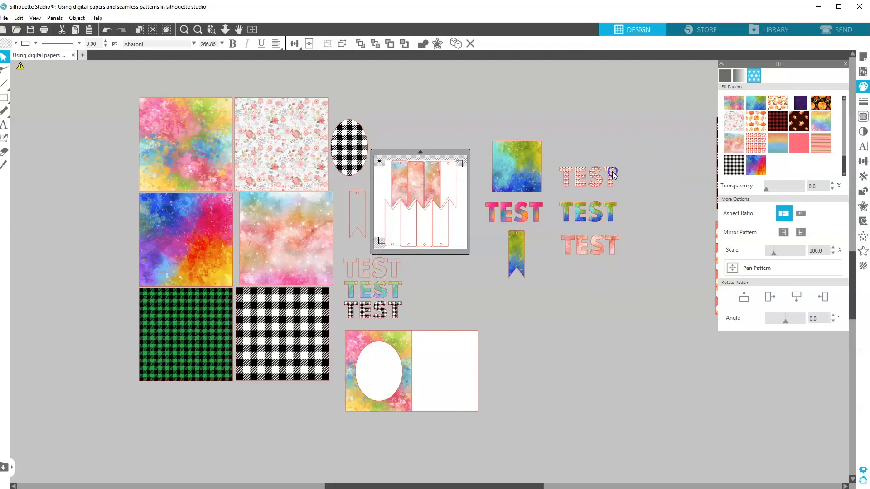
pyautogui.click(667, 152)
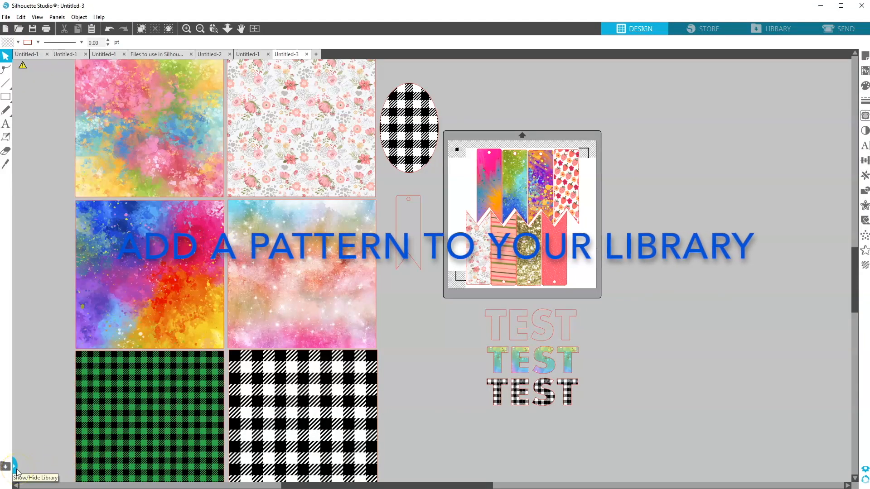
# Step: Show the library beside the design area, view all files, and open the Patterns folder
pyautogui.click(15, 466)
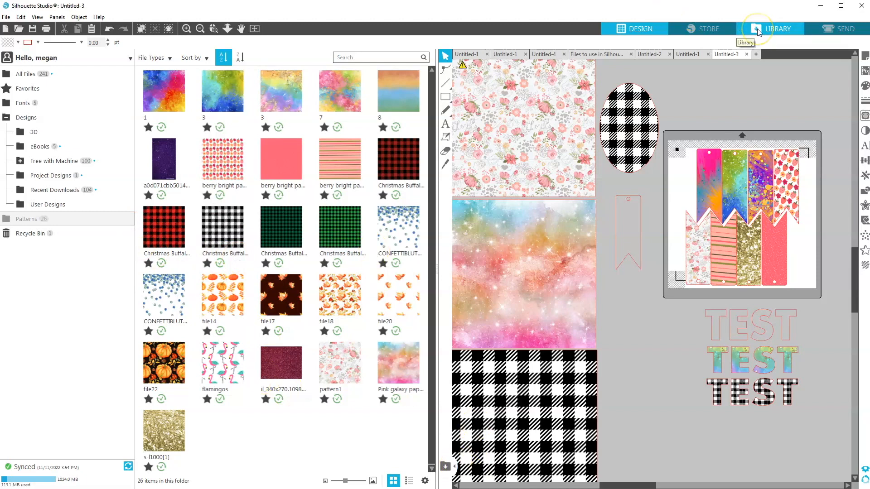
pyautogui.click(36, 74)
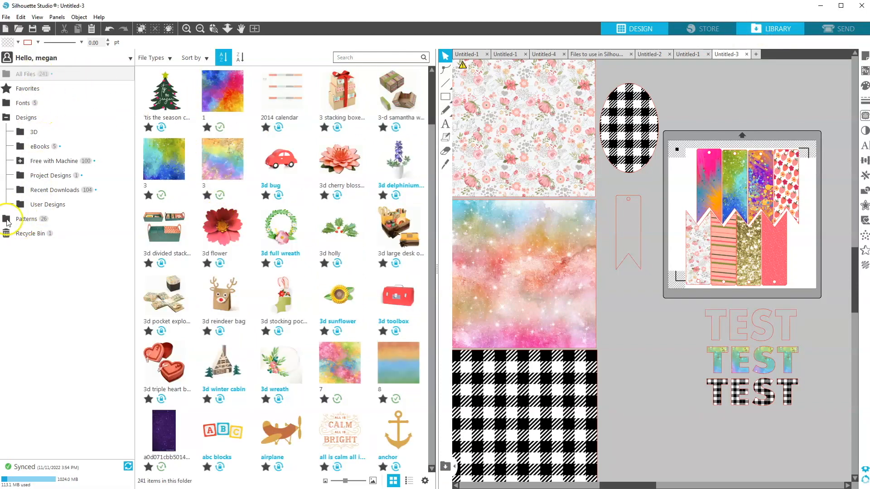
pyautogui.click(25, 219)
# Step: Bring up the Carnival Splatters folder, arrange its window beside the library, and add image 1 to the Patterns folder
pyautogui.hotkey('alt', 'Tab')
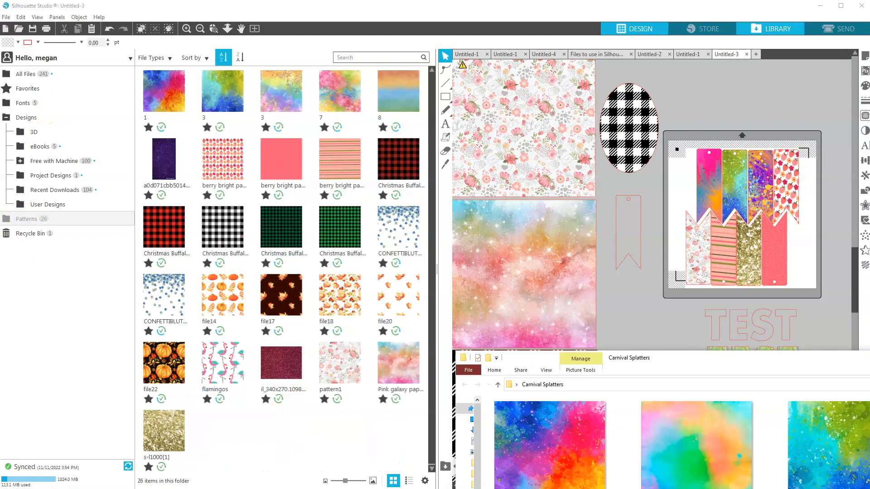
pyautogui.moveTo(836, 303); pyautogui.dragTo(696, 158)
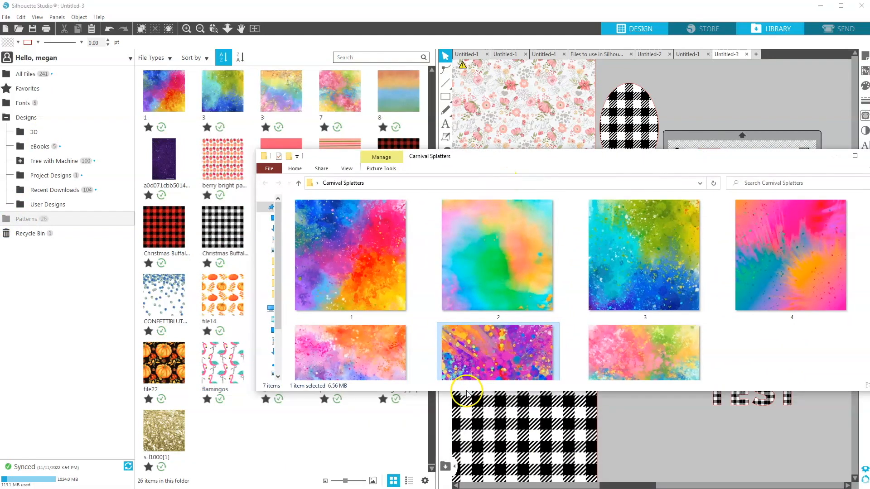
pyautogui.moveTo(467, 394); pyautogui.dragTo(467, 488)
pyautogui.moveTo(482, 156); pyautogui.dragTo(548, 117)
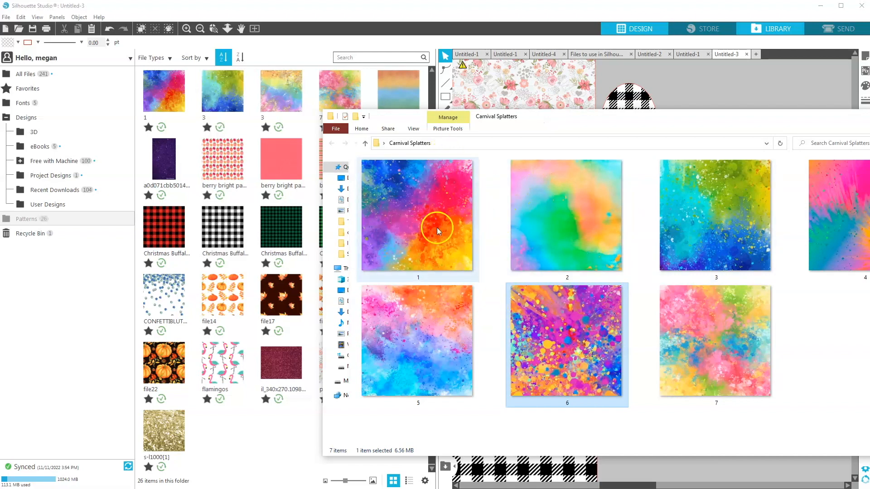
pyautogui.moveTo(419, 216); pyautogui.dragTo(256, 456)
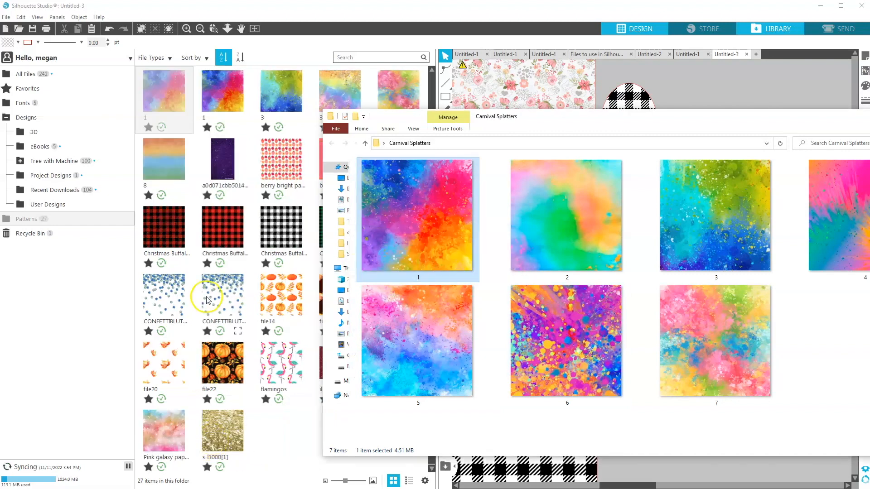
# Step: Hide the library beside the design area and browse the fill patterns down to the personal Patterns section
pyautogui.click(157, 97)
pyautogui.click(456, 467)
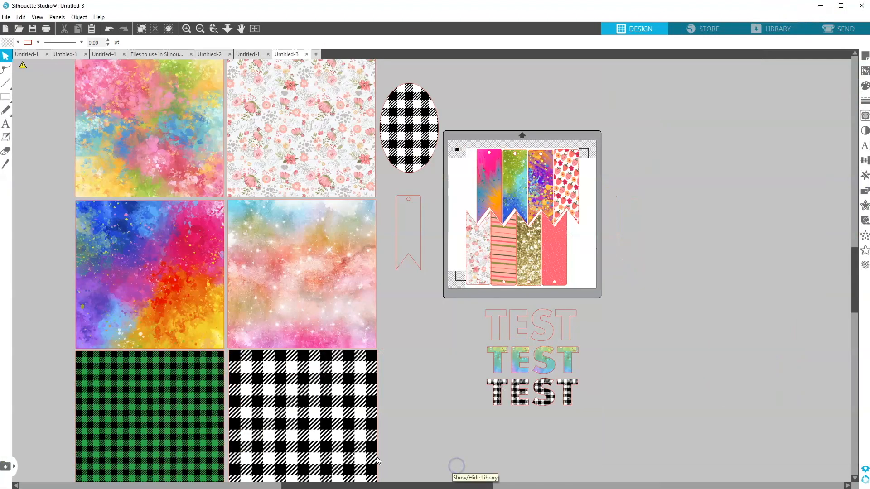
pyautogui.click(864, 87)
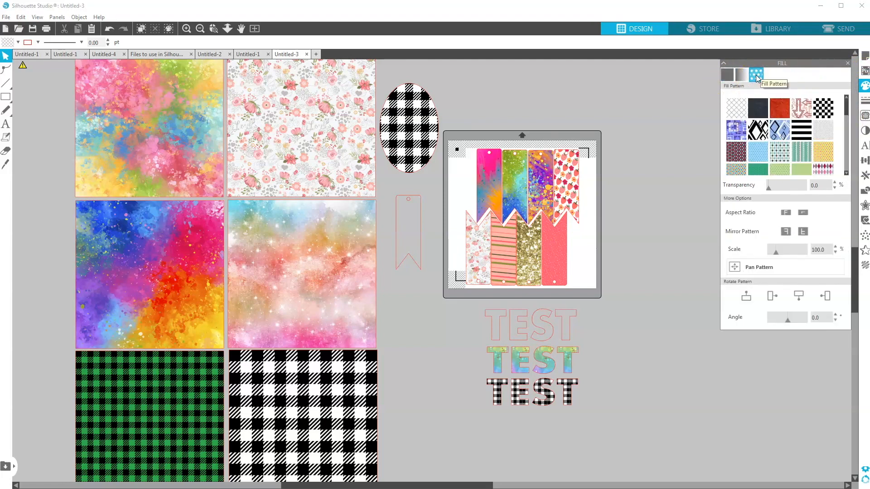
pyautogui.scroll(-6, 756, 127)
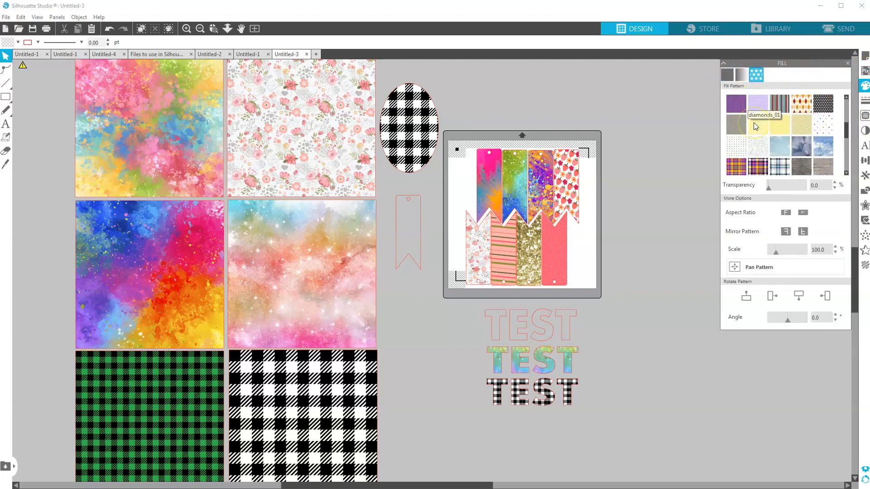
pyautogui.scroll(5, 761, 136)
pyautogui.click(779, 159)
pyautogui.scroll(-1, 770, 150)
pyautogui.click(735, 146)
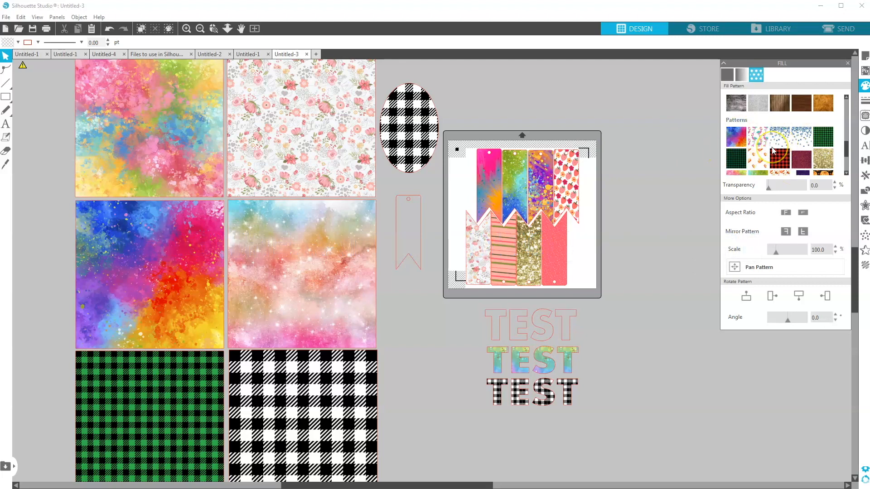
# Step: Draw a rectangle about 6.35 by 6.53 inches beside the page and close the Fill panel
pyautogui.click(6, 97)
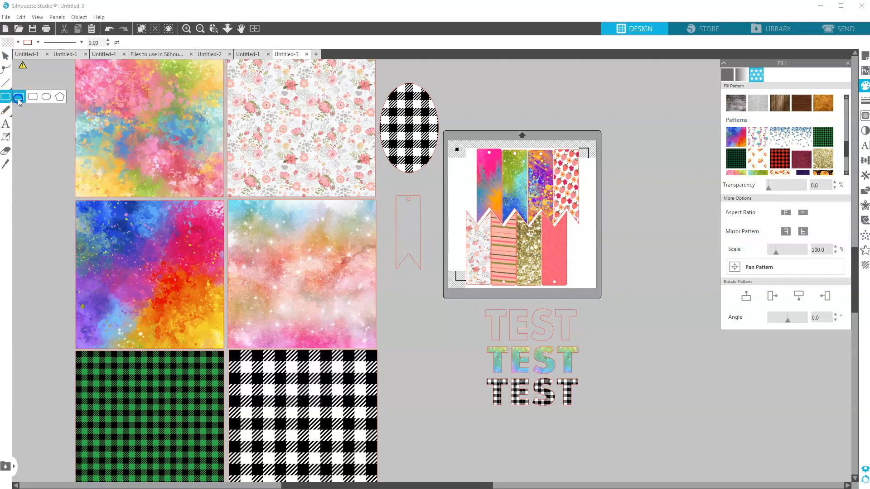
pyautogui.moveTo(626, 150); pyautogui.dragTo(707, 234)
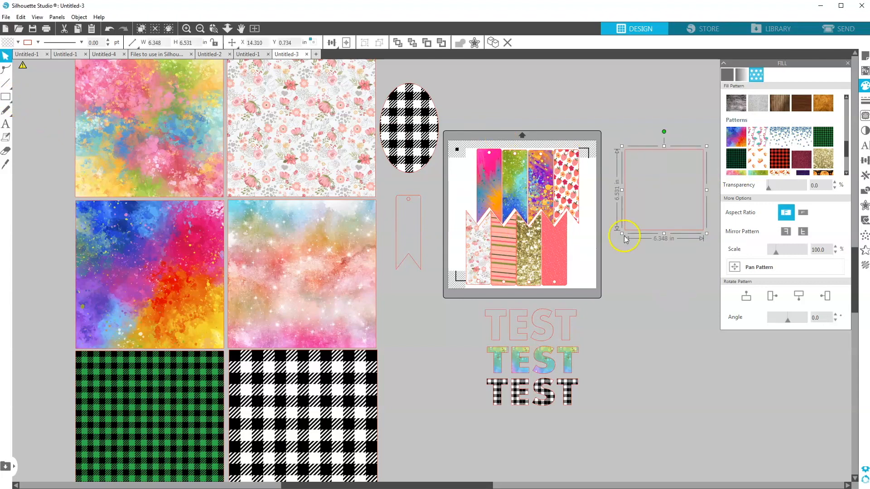
pyautogui.click(848, 64)
# Step: Fill the new rectangle with image 3 from the Carnival Splatters folder and move it slightly up and right
pyautogui.hotkey('alt', 'Tab')
pyautogui.moveTo(749, 119); pyautogui.dragTo(804, 218)
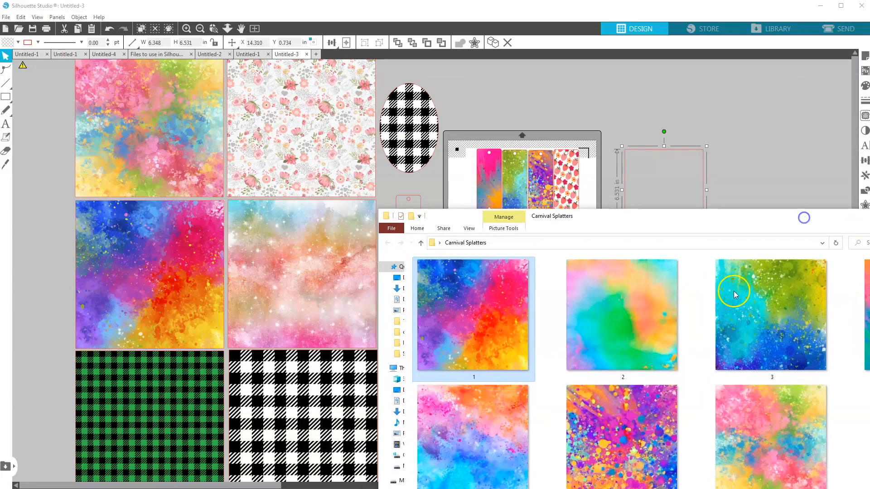
pyautogui.moveTo(622, 217); pyautogui.dragTo(646, 261)
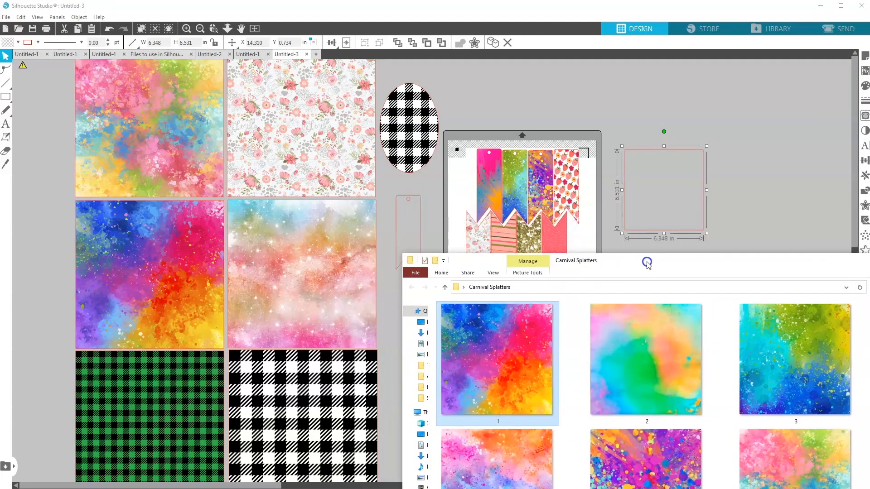
pyautogui.moveTo(767, 341); pyautogui.dragTo(684, 164)
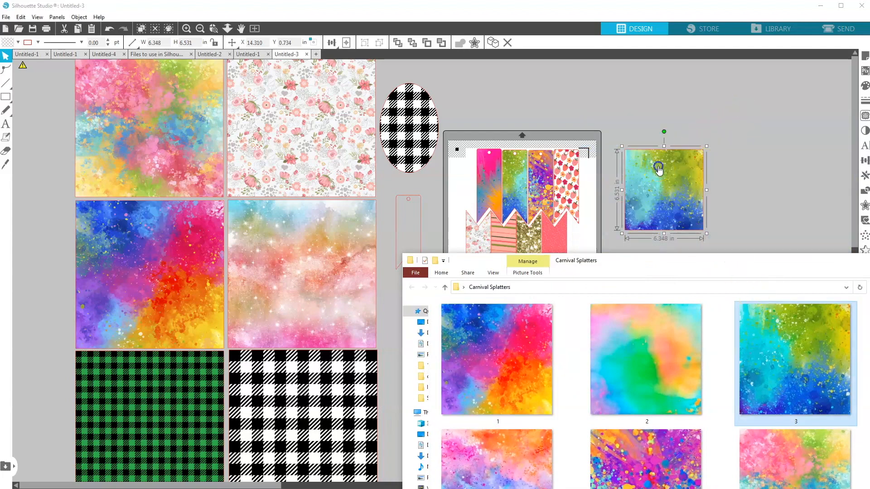
pyautogui.moveTo(663, 199); pyautogui.dragTo(675, 169)
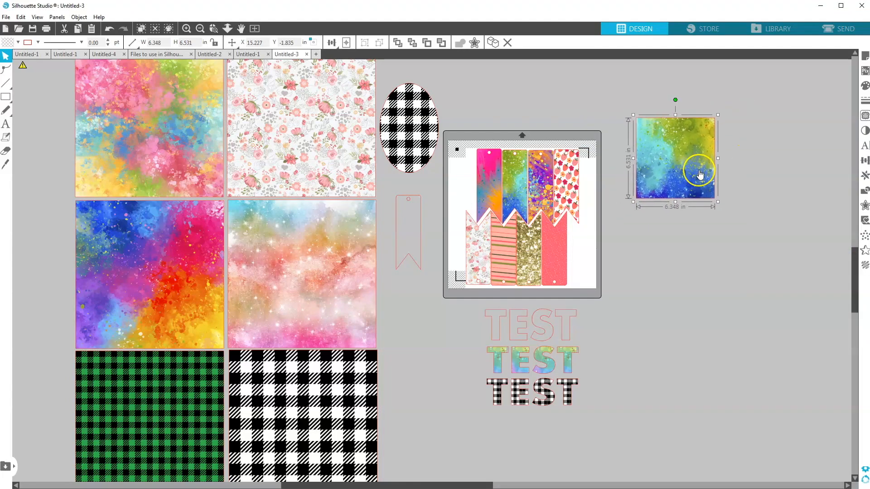
# Step: Duplicate the outlined TEST word and place the copy below the blue-green splatter rectangle
pyautogui.rightClick(517, 368)
pyautogui.click(536, 395)
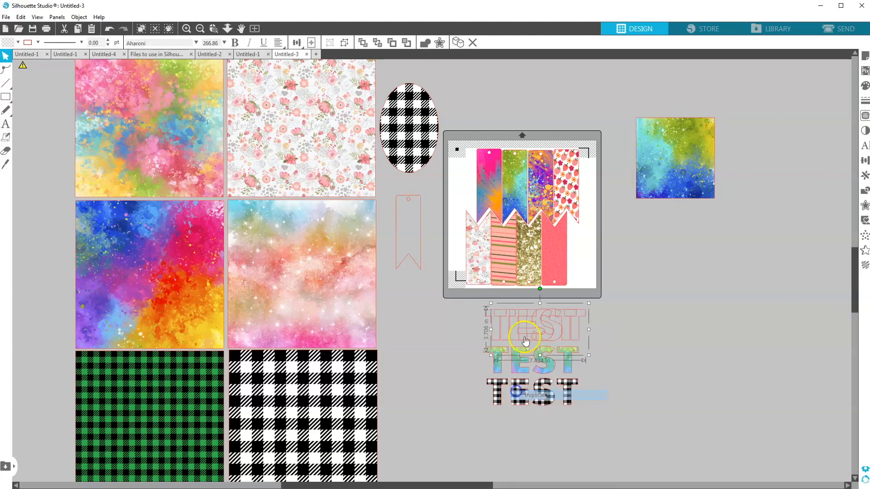
pyautogui.moveTo(532, 308); pyautogui.dragTo(666, 245)
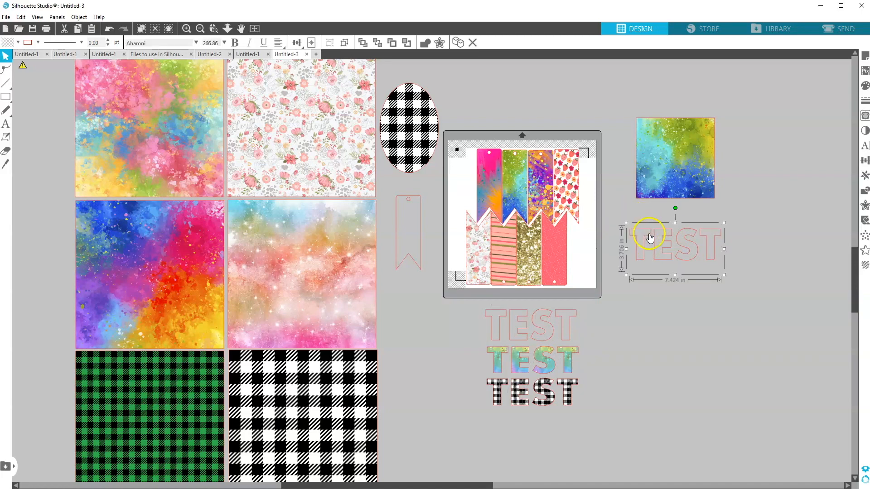
pyautogui.click(787, 294)
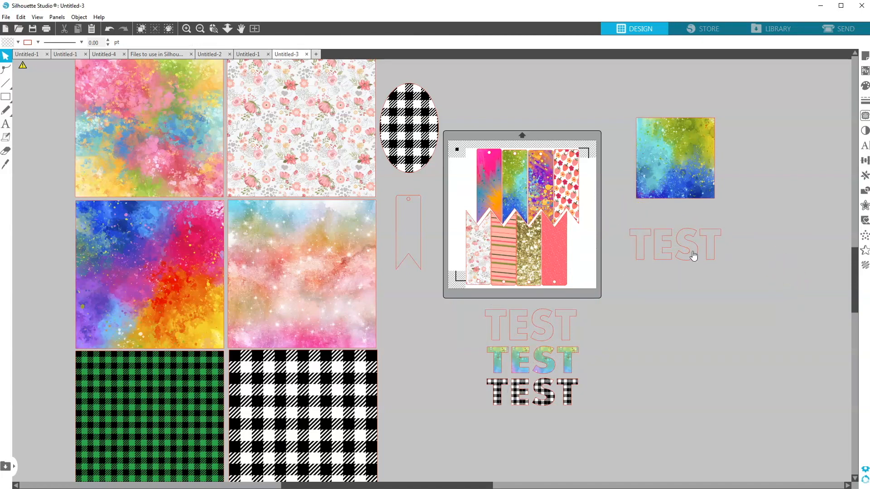
# Step: Fill the copied TEST word with the pink and orange splatter image from the Carnival Splatters folder
pyautogui.moveTo(869, 261); pyautogui.dragTo(687, 293)
pyautogui.click(706, 387)
pyautogui.moveTo(707, 387); pyautogui.dragTo(686, 237)
pyautogui.click(748, 234)
pyautogui.click(690, 251)
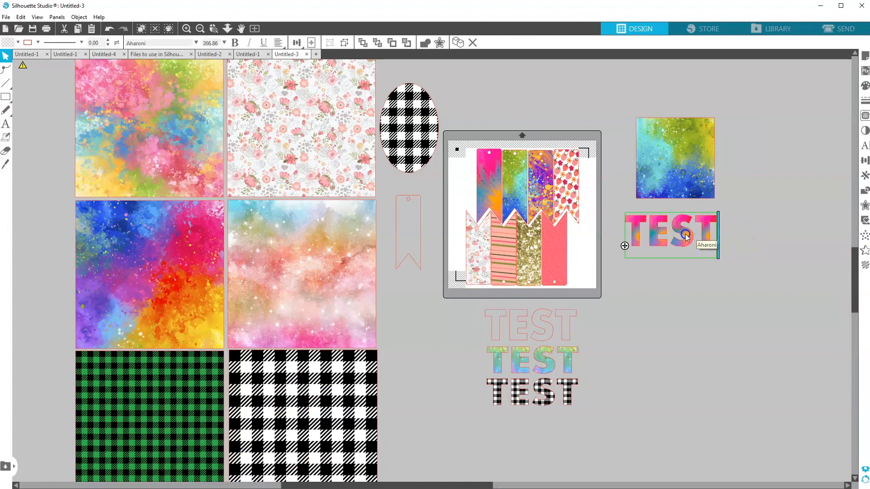
pyautogui.click(743, 225)
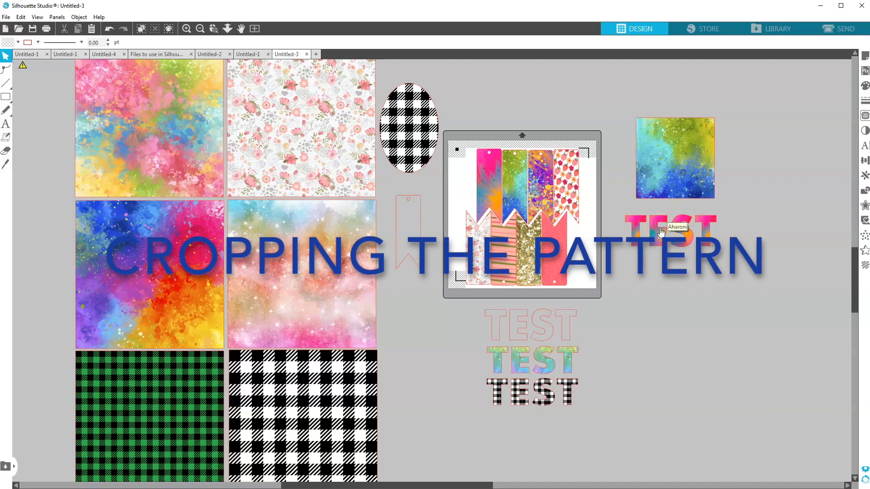
# Step: Duplicate the blue-green splatter rectangle and place the copy below the pink TEST word
pyautogui.rightClick(676, 146)
pyautogui.click(699, 212)
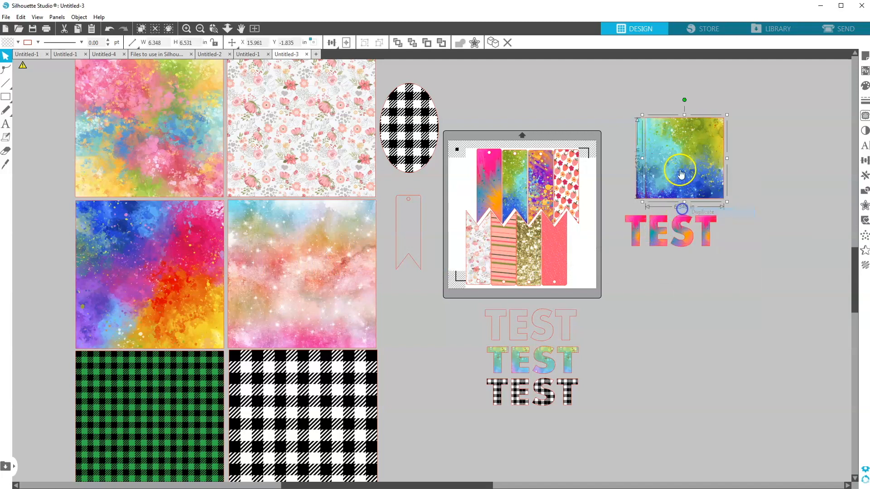
pyautogui.moveTo(680, 172); pyautogui.dragTo(669, 338)
pyautogui.click(677, 170)
pyautogui.click(650, 144)
pyautogui.click(669, 126)
pyautogui.click(663, 172)
pyautogui.click(688, 136)
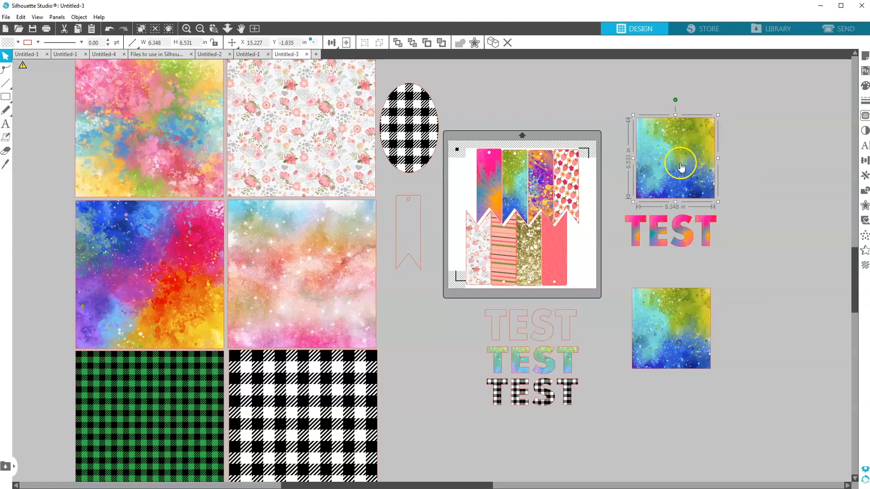
# Step: Duplicate the empty bookmark outline and place the copy over the lower splatter rectangle
pyautogui.click(573, 316)
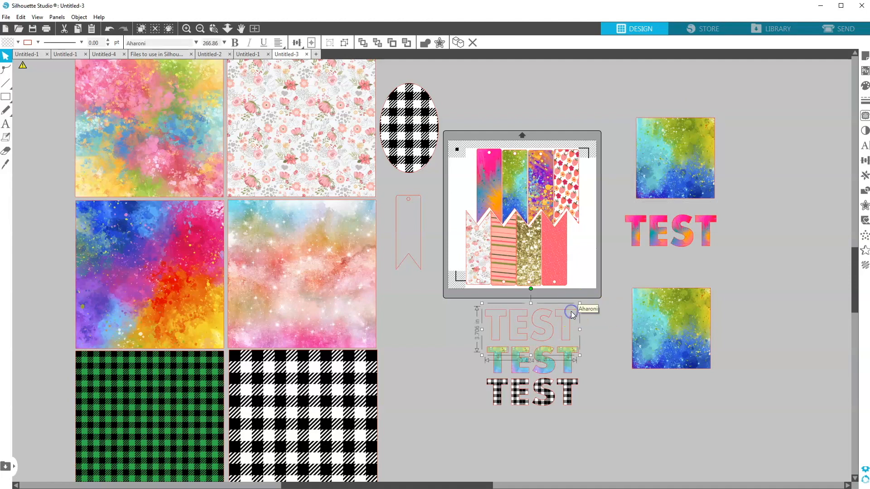
pyautogui.click(409, 260)
pyautogui.rightClick(408, 260)
pyautogui.click(418, 327)
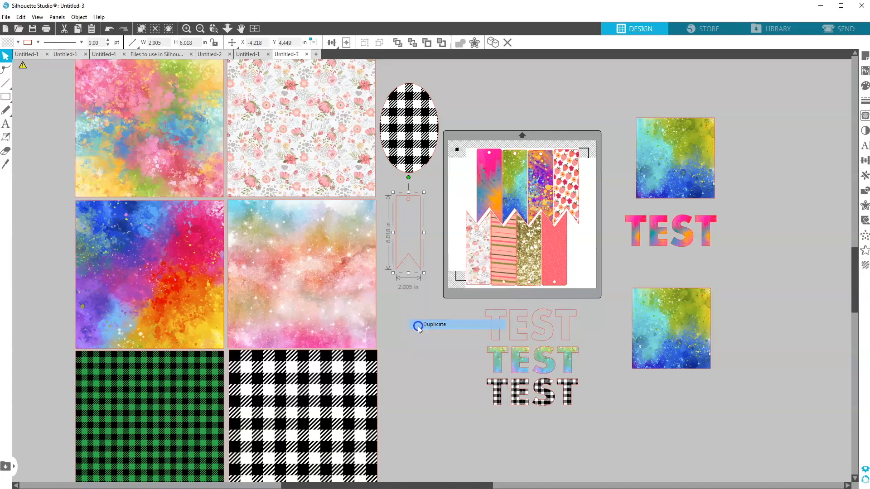
pyautogui.moveTo(697, 384); pyautogui.dragTo(701, 363)
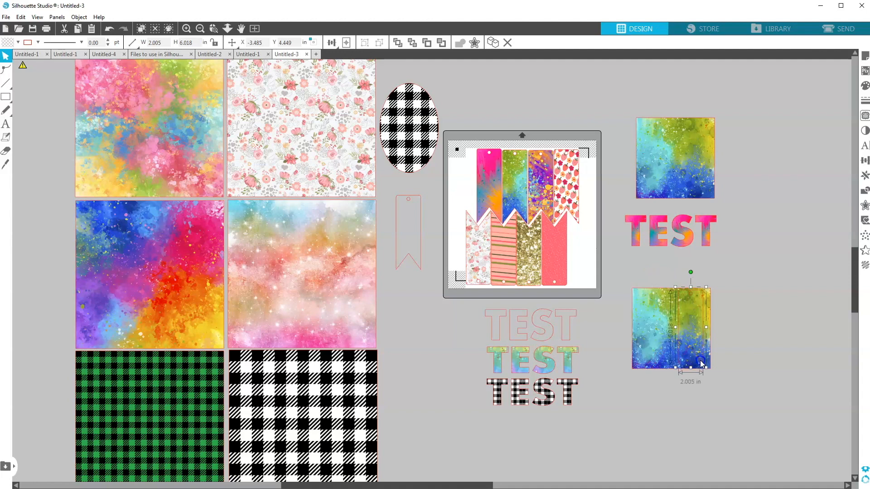
# Step: Crop the bookmark outline and splatter rectangle together and move the cropped bookmark up under the pink TEST word
pyautogui.click(750, 362)
pyautogui.click(687, 337)
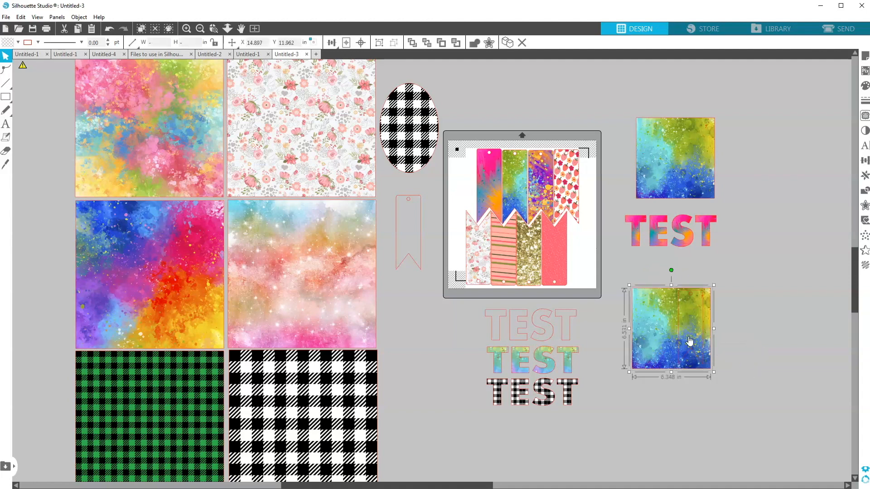
pyautogui.click(75, 17)
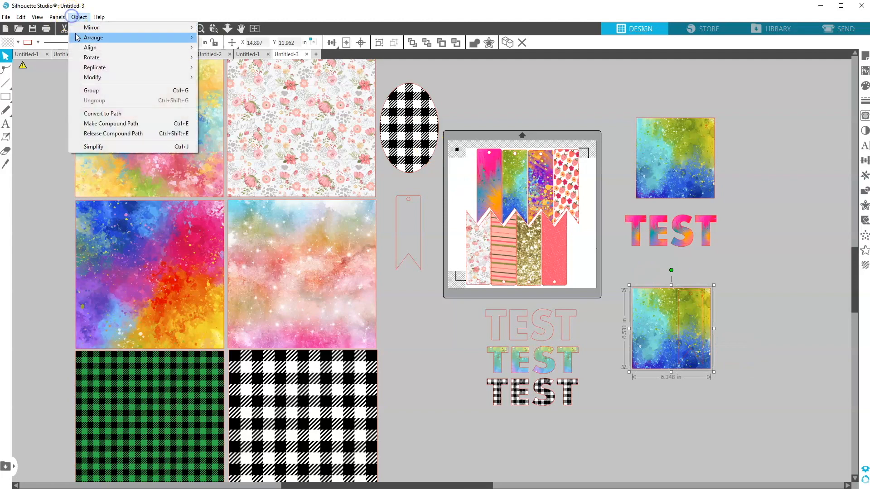
pyautogui.moveTo(122, 77)
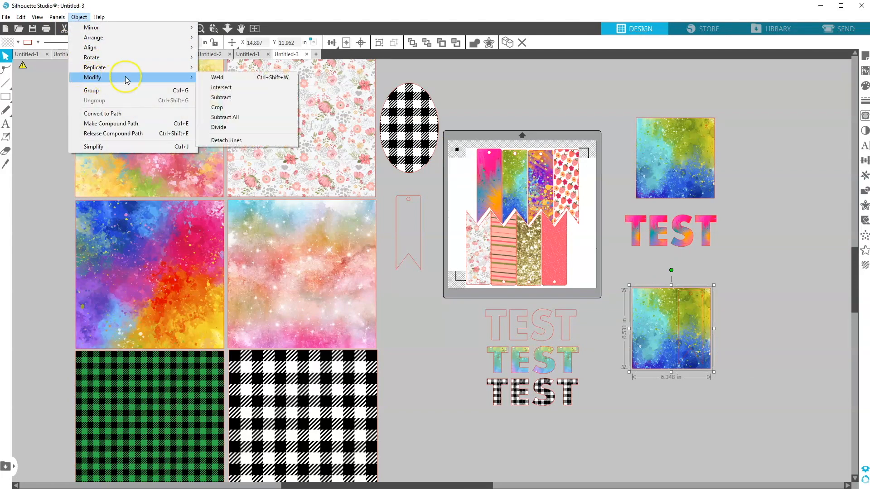
pyautogui.click(212, 107)
pyautogui.moveTo(682, 314); pyautogui.dragTo(630, 304)
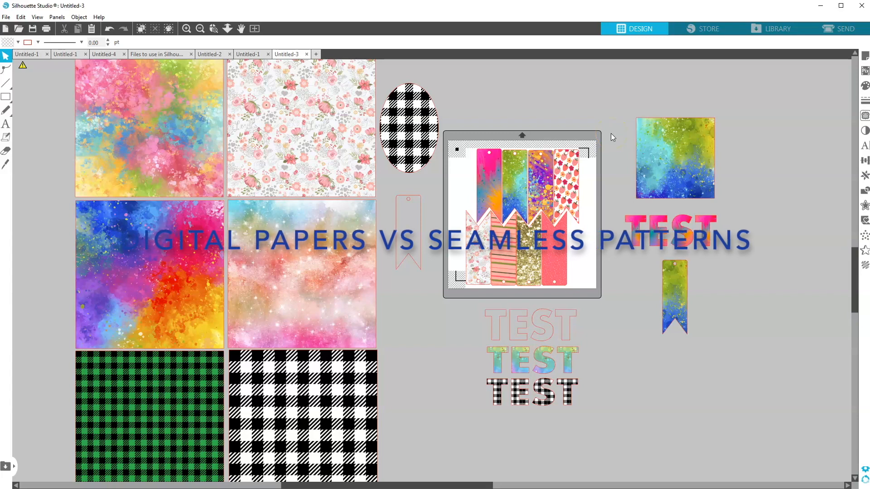
# Step: Draw a large rectangle about 16.6 by 19.8 inches in the empty area beyond the splatter shapes
pyautogui.moveTo(358, 484); pyautogui.dragTo(473, 484)
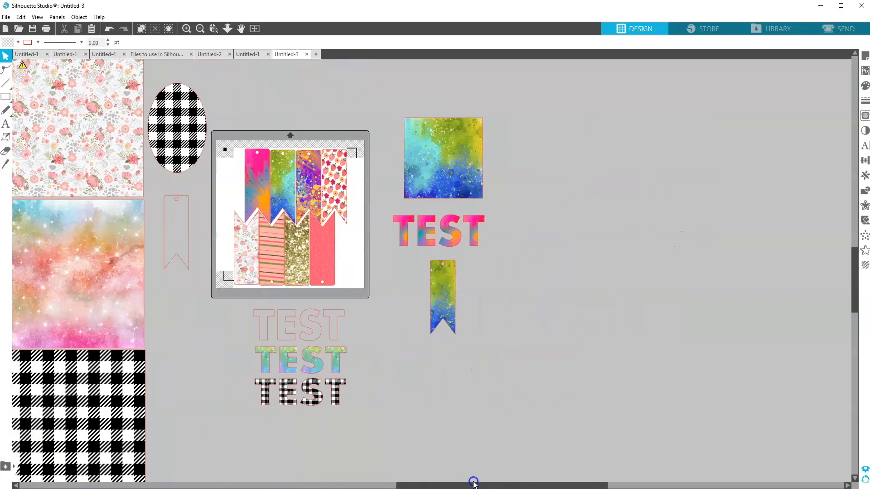
pyautogui.click(6, 96)
pyautogui.click(18, 99)
pyautogui.moveTo(515, 151)
pyautogui.mouseDown()
pyautogui.moveTo(680, 270)
pyautogui.moveTo(721, 397)
pyautogui.mouseUp()
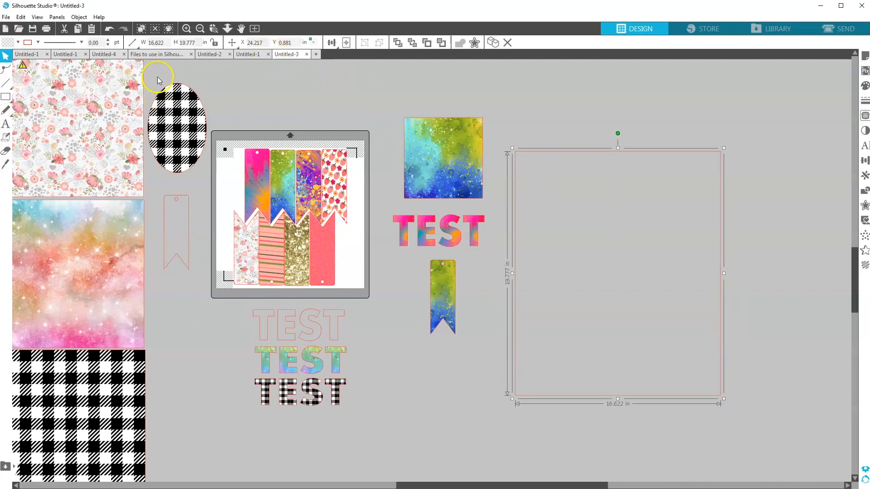
# Step: Set the large rectangle's width and height to 12 inches and move it closer to the splatter shapes
pyautogui.click(145, 44)
pyautogui.write('12')
pyautogui.press('Return')
pyautogui.click(175, 43)
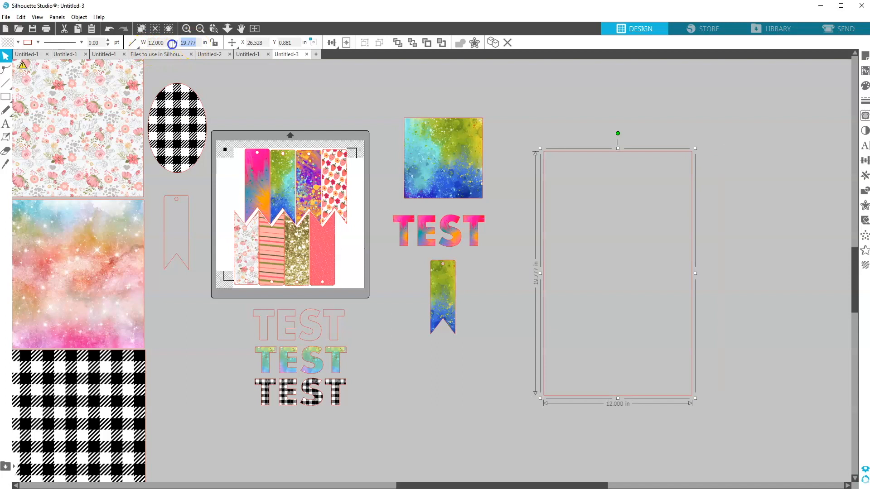
pyautogui.write('12')
pyautogui.press('Return')
pyautogui.moveTo(591, 204); pyautogui.dragTo(552, 186)
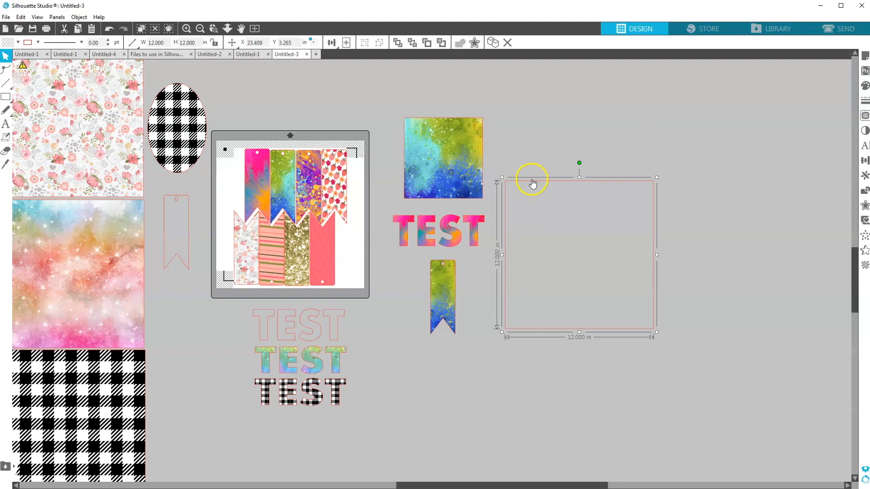
# Step: Show the fill patterns for the 12-inch square and find the personal Patterns section
pyautogui.click(865, 85)
pyautogui.click(763, 76)
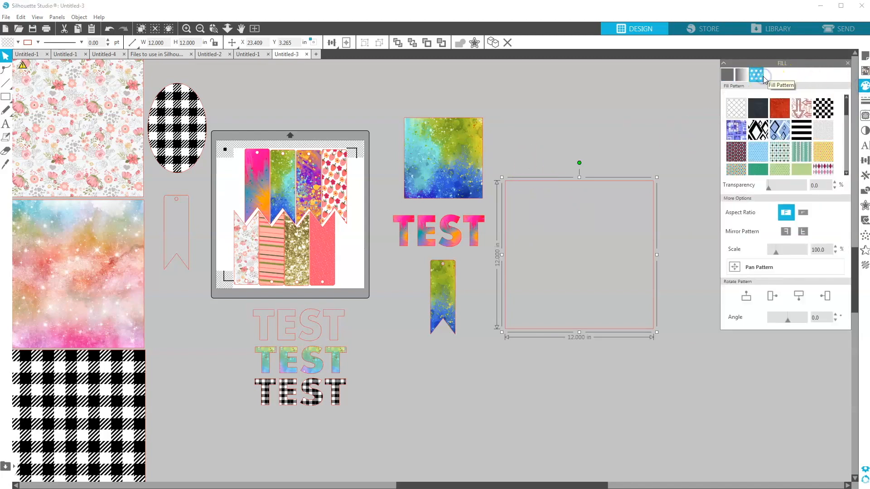
pyautogui.scroll(-2, 750, 141)
pyautogui.scroll(-3, 750, 142)
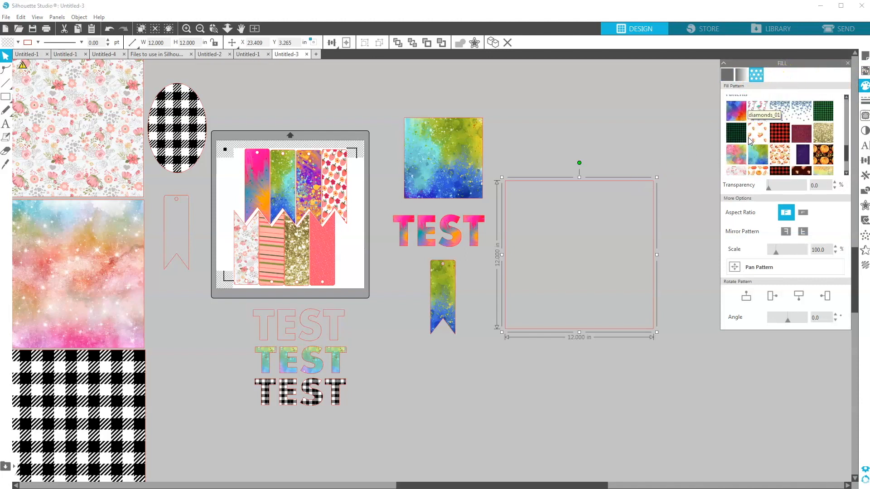
pyautogui.rightClick(616, 182)
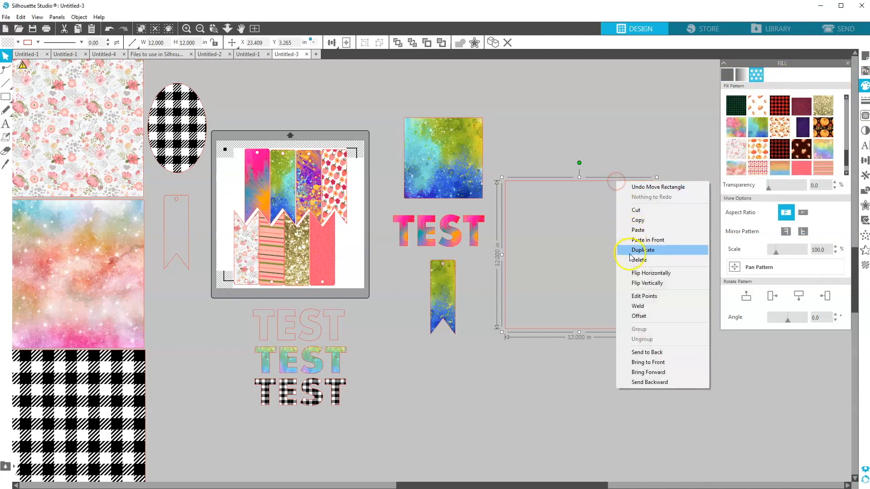
pyautogui.click(639, 260)
pyautogui.hotkey('ctrl', 'z')
# Step: Duplicate the 12-inch square and arrange the two squares one above the other
pyautogui.rightClick(597, 183)
pyautogui.click(612, 250)
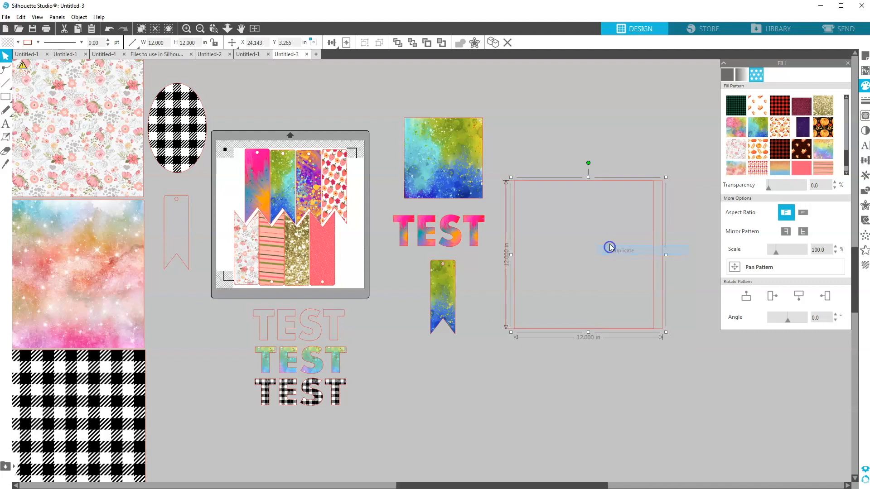
pyautogui.moveTo(656, 178); pyautogui.dragTo(656, 262)
pyautogui.moveTo(641, 179); pyautogui.dragTo(644, 110)
pyautogui.click(616, 263)
pyautogui.moveTo(614, 268); pyautogui.dragTo(610, 266)
# Step: Fill the upper 12-inch square with the white floral pattern and select the empty square below it
pyautogui.click(622, 111)
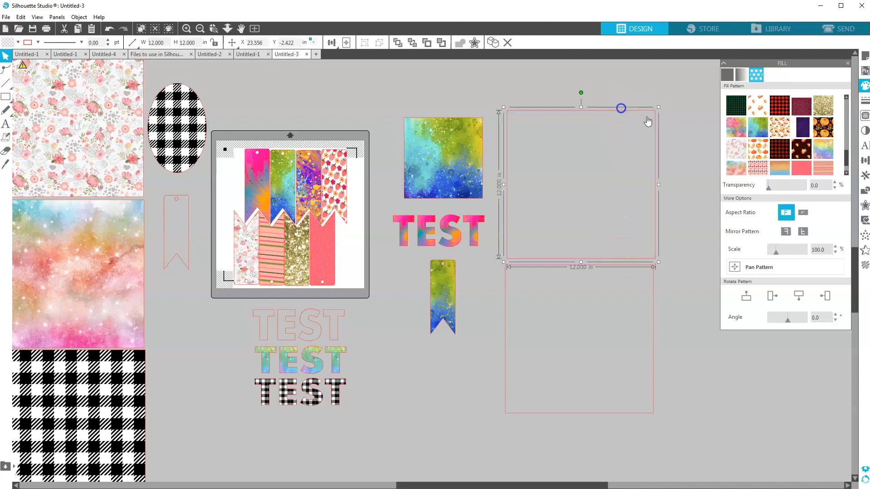
pyautogui.click(736, 149)
pyautogui.click(719, 152)
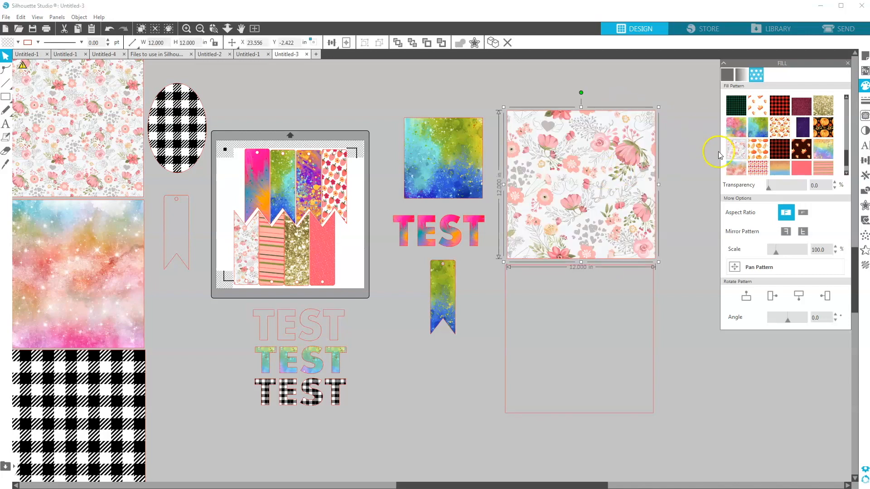
pyautogui.click(581, 268)
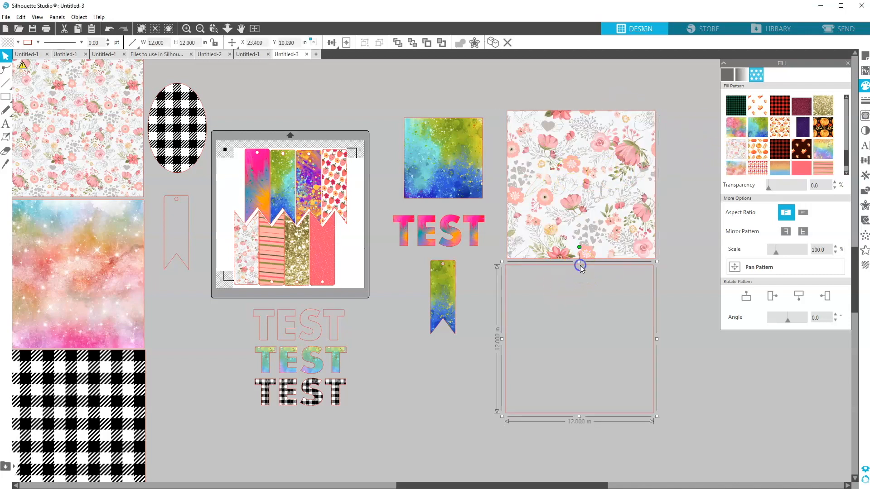
# Step: Fill the lower 12-inch square with the pink strawberry and flower pattern
pyautogui.scroll(-1, 752, 163)
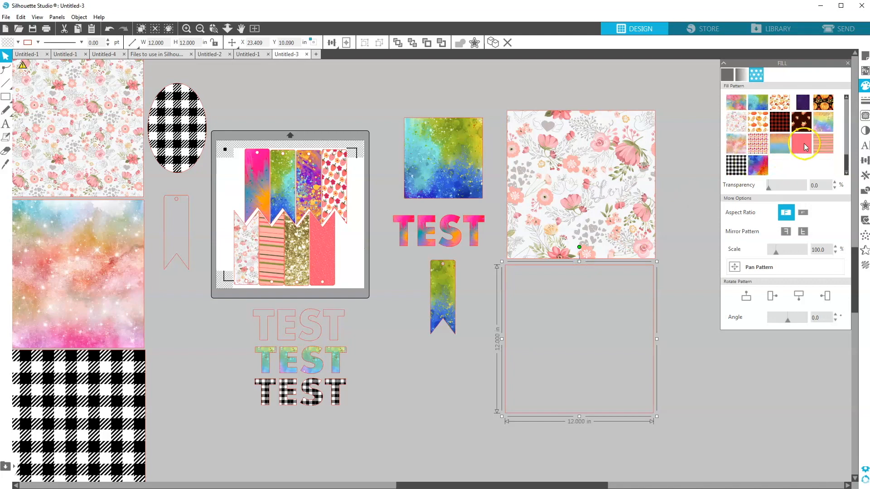
pyautogui.click(758, 144)
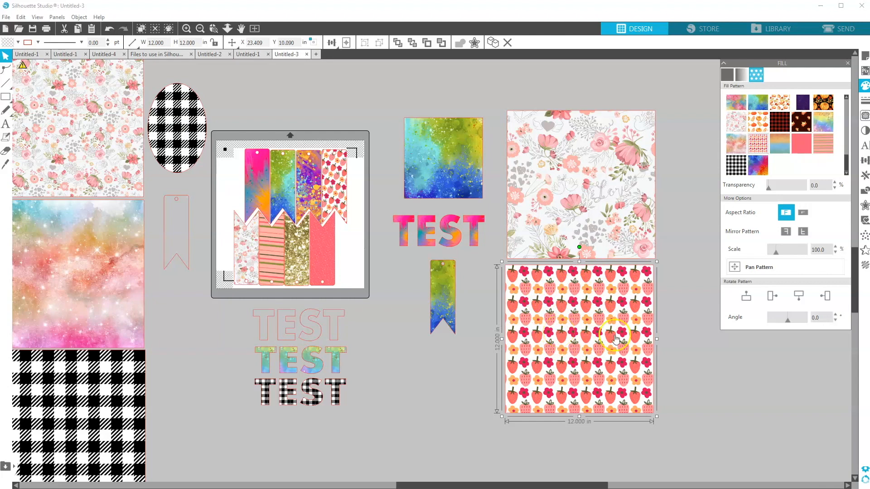
pyautogui.click(680, 272)
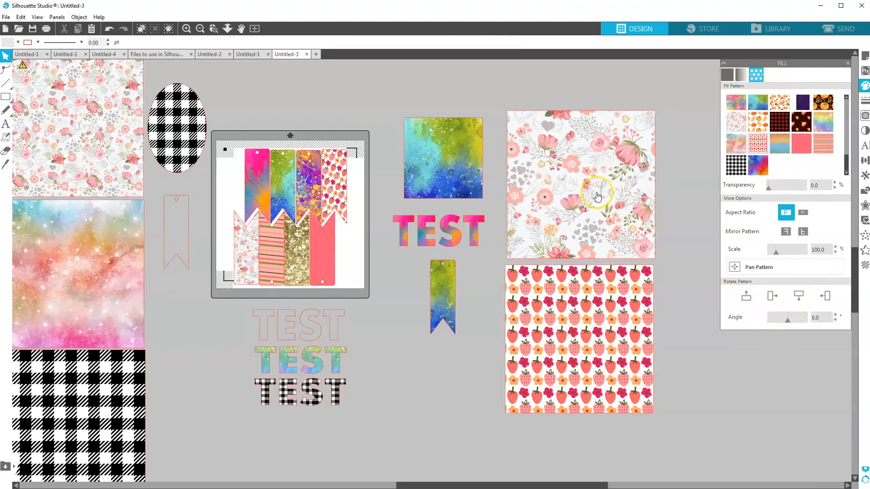
# Step: Vary the floral pattern's scale in the upper square from 182% to 5% and leave it at 32%
pyautogui.click(589, 154)
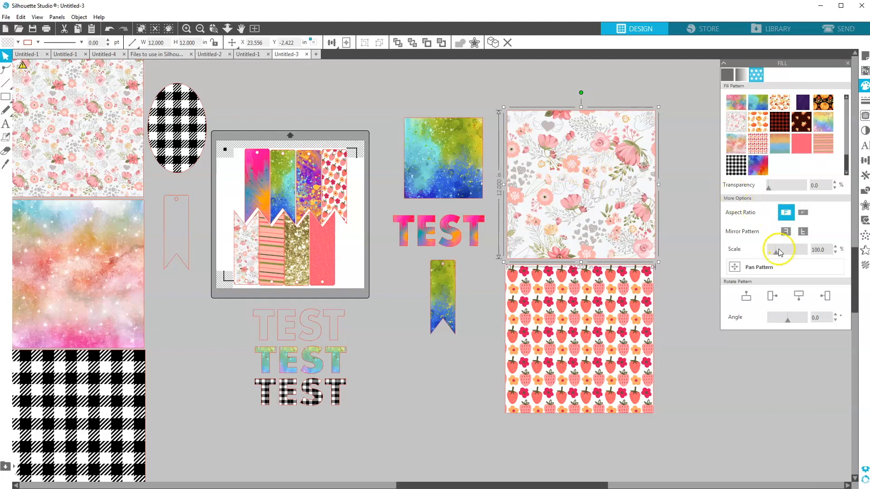
pyautogui.moveTo(776, 255); pyautogui.dragTo(783, 257)
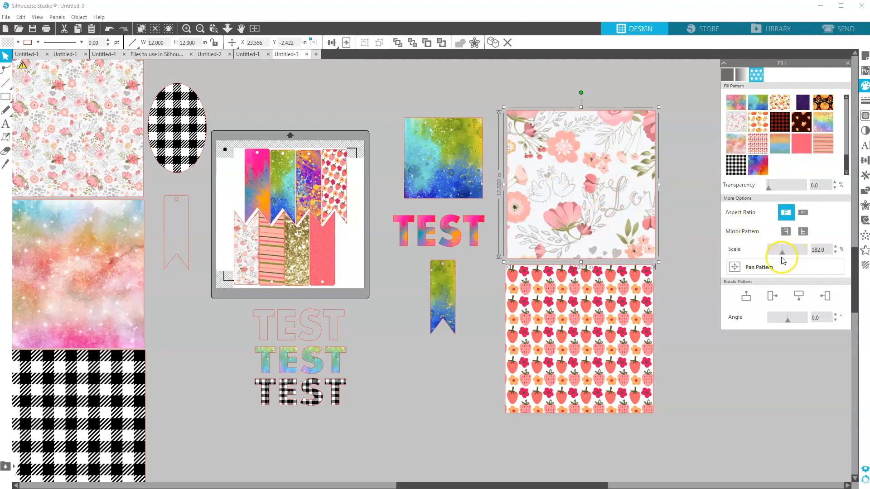
pyautogui.moveTo(783, 254); pyautogui.dragTo(769, 256)
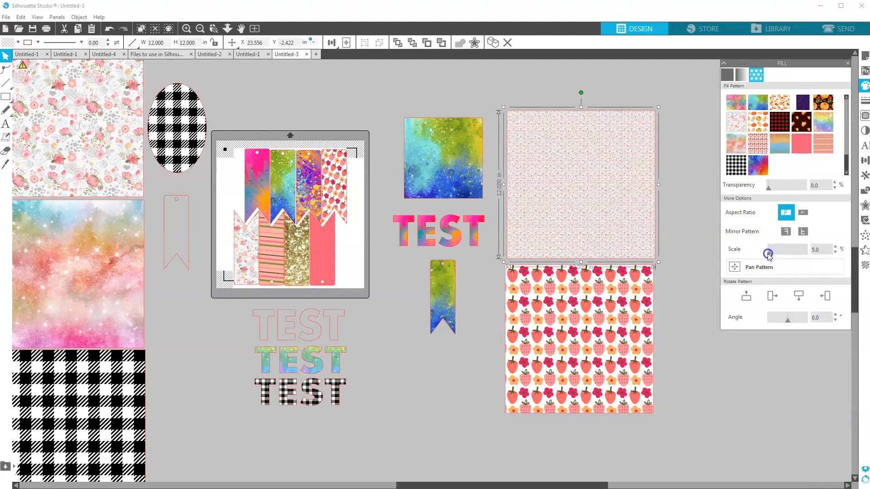
pyautogui.moveTo(769, 255); pyautogui.dragTo(772, 259)
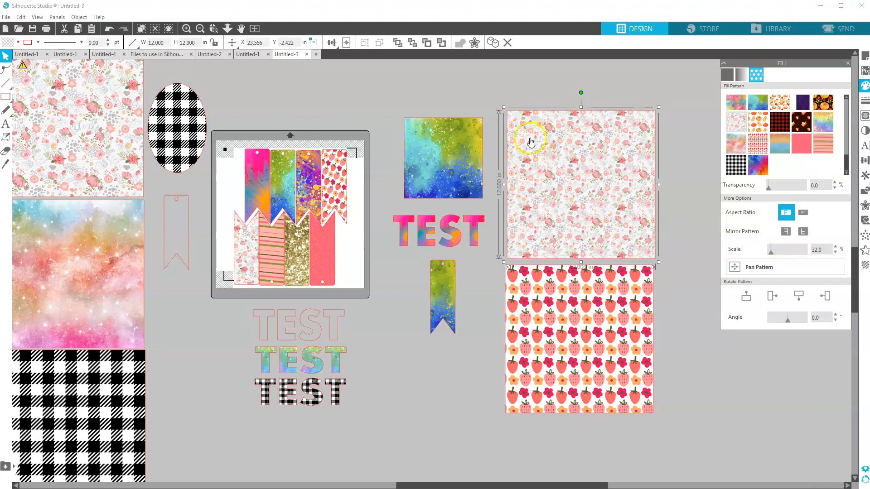
# Step: Set the strawberry pattern's scale in the lower square to 32%
pyautogui.click(590, 324)
pyautogui.click(706, 287)
pyautogui.click(645, 321)
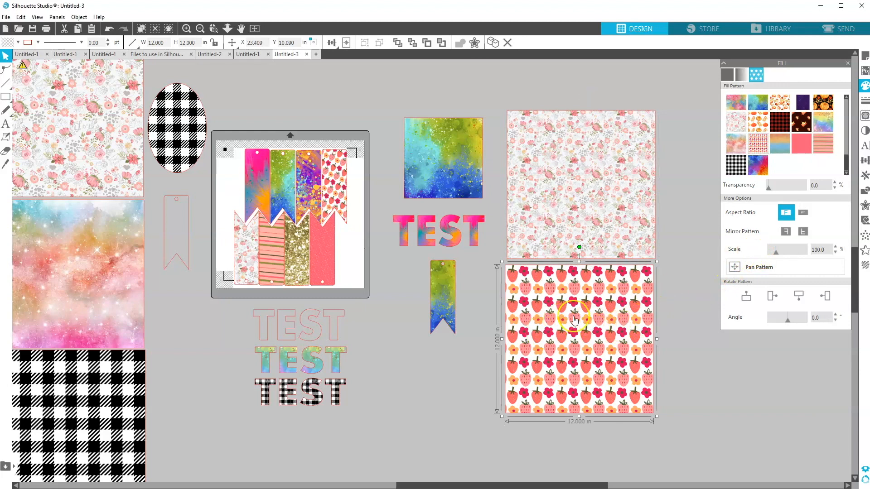
pyautogui.moveTo(777, 254)
pyautogui.mouseDown()
pyautogui.moveTo(789, 258)
pyautogui.moveTo(771, 257)
pyautogui.mouseUp()
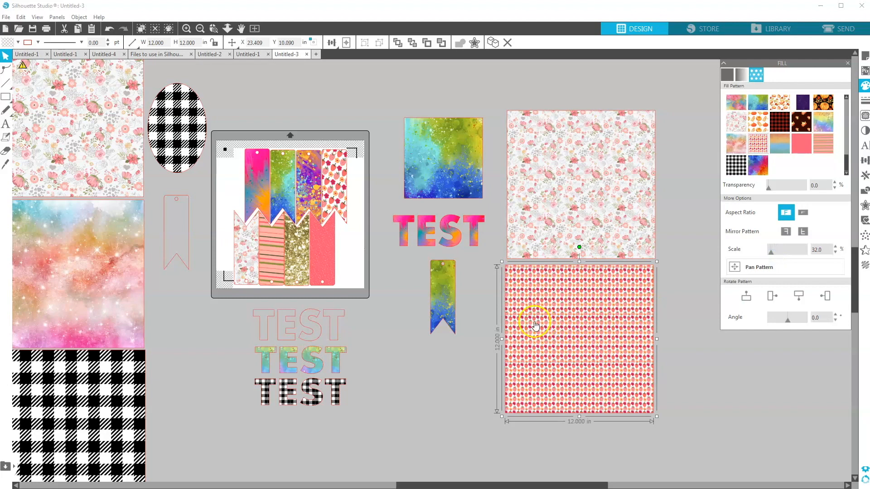
# Step: Compare the seams of both patterns up close and set the strawberry pattern's scale to 140%
pyautogui.moveTo(554, 320); pyautogui.dragTo(510, 320)
pyautogui.click(213, 29)
pyautogui.click(562, 263)
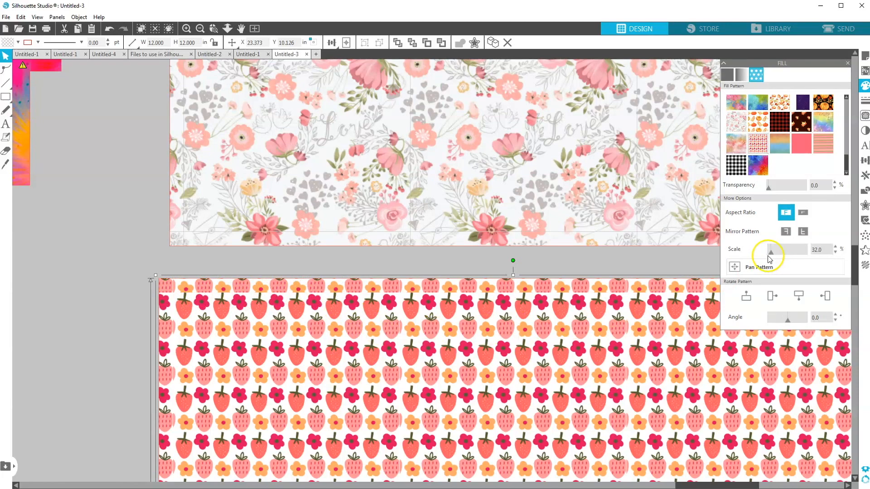
pyautogui.moveTo(773, 256); pyautogui.dragTo(777, 250)
pyautogui.click(200, 29)
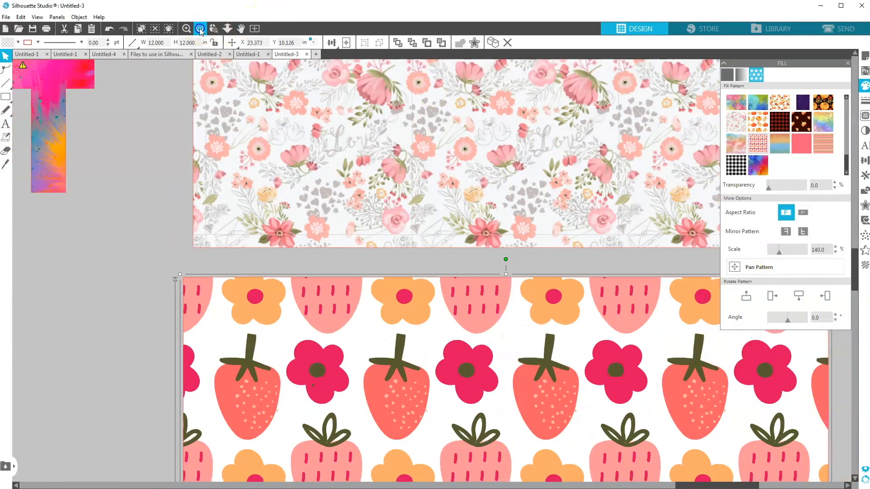
pyautogui.click(200, 28)
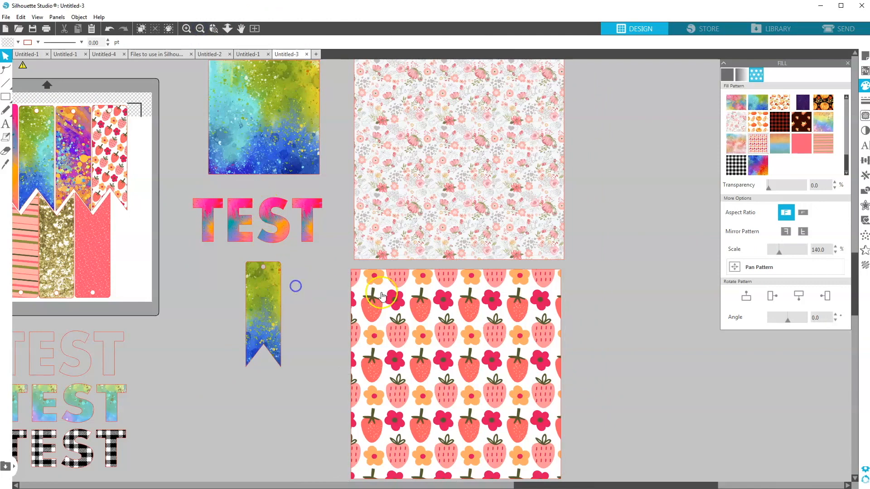
# Step: Move the strawberry square up closer to the floral square
pyautogui.moveTo(388, 290); pyautogui.dragTo(385, 287)
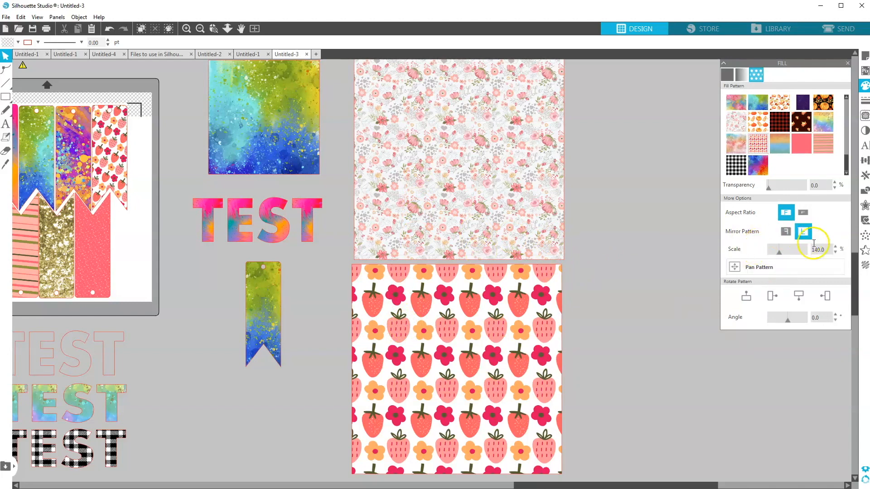
pyautogui.click(739, 267)
pyautogui.click(457, 211)
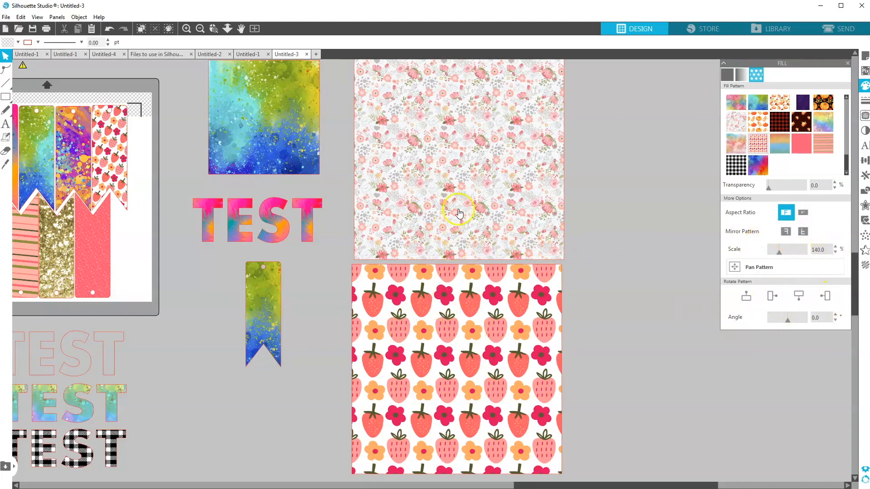
pyautogui.click(787, 214)
# Step: Duplicate the floral square and place the copy directly beside the original
pyautogui.click(539, 202)
pyautogui.rightClick(539, 201)
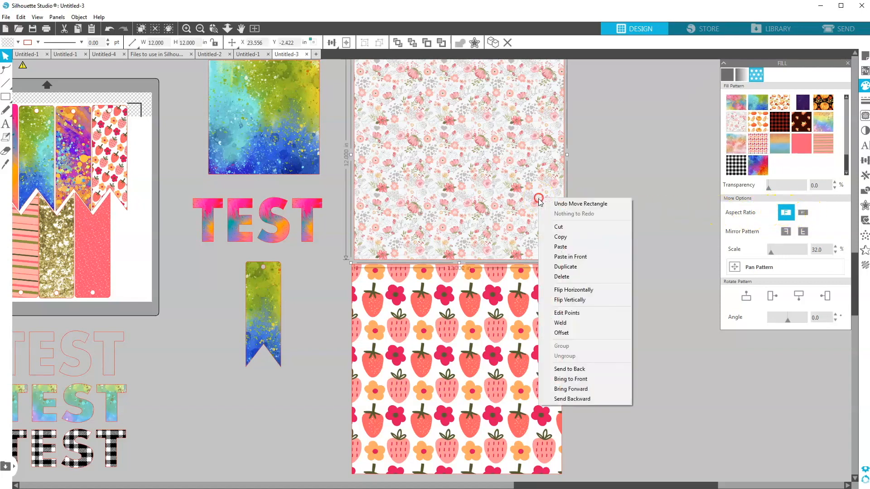
pyautogui.click(557, 267)
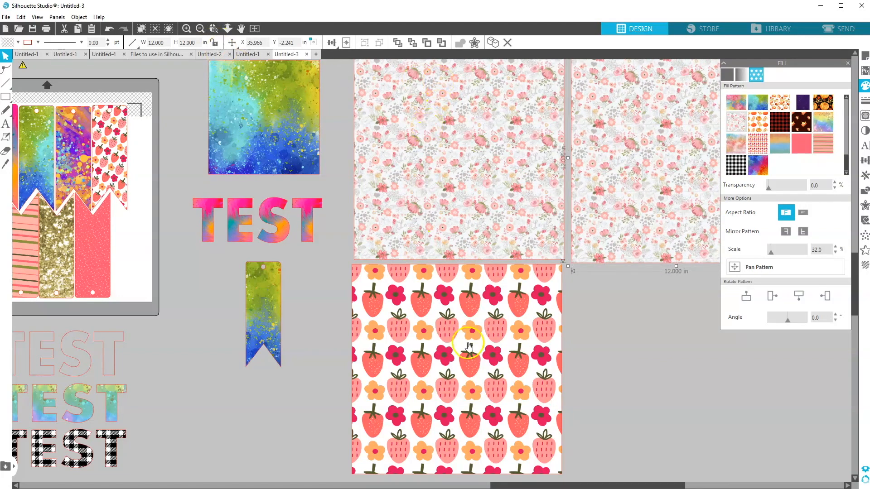
pyautogui.moveTo(503, 487); pyautogui.dragTo(570, 486)
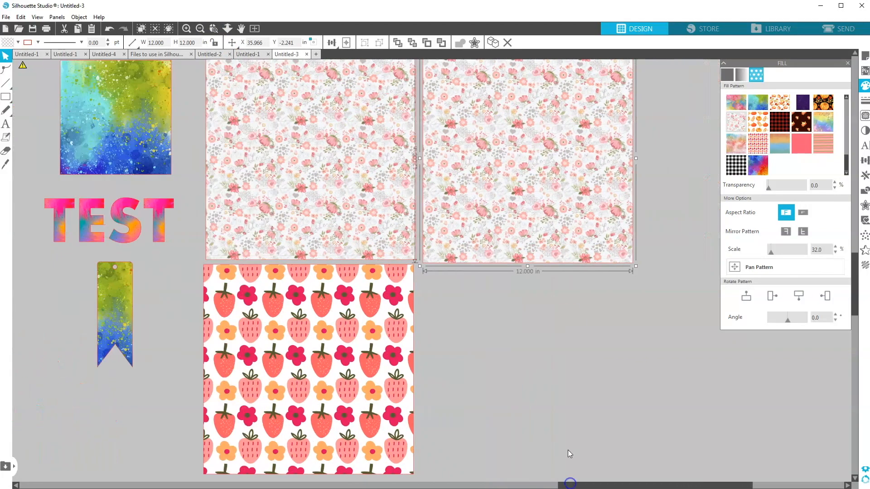
pyautogui.scroll(1, 564, 319)
# Step: Resize the original floral square to about 11.83 inches high, stretch it to about 19.34 inches wide, and narrow it to about 13.54 inches
pyautogui.click(333, 83)
pyautogui.click(324, 134)
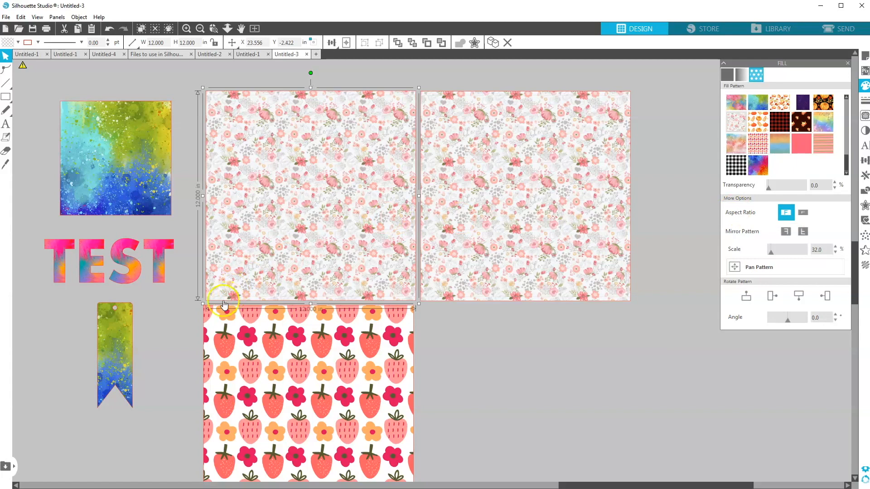
pyautogui.moveTo(203, 303)
pyautogui.mouseDown()
pyautogui.moveTo(170, 330)
pyautogui.moveTo(136, 334)
pyautogui.moveTo(231, 293)
pyautogui.moveTo(208, 308)
pyautogui.mouseUp()
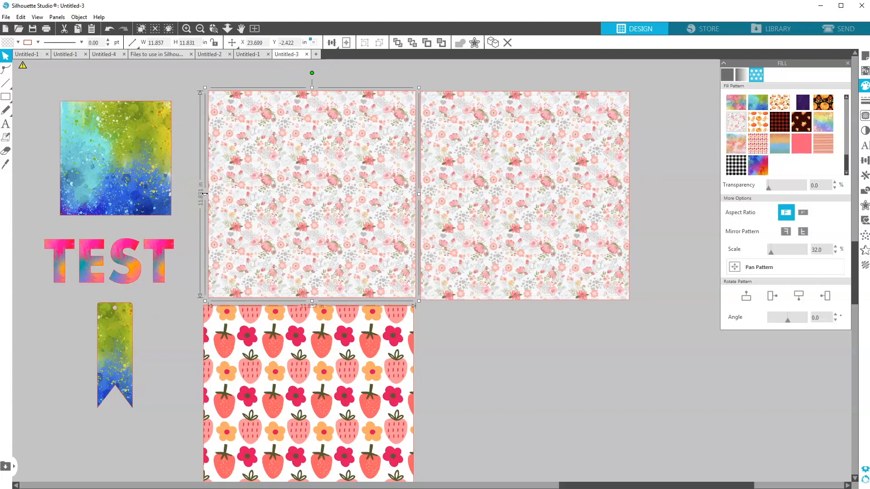
pyautogui.moveTo(205, 194); pyautogui.dragTo(75, 222)
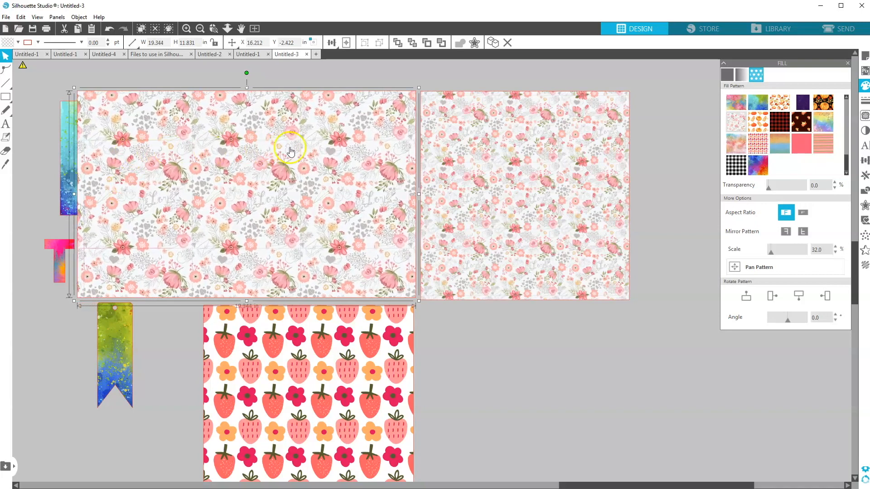
pyautogui.moveTo(75, 194); pyautogui.dragTo(179, 195)
# Step: Turn off aspect ratio preservation for the copied floral square's pattern and stretch the square wider
pyautogui.click(507, 197)
pyautogui.click(803, 212)
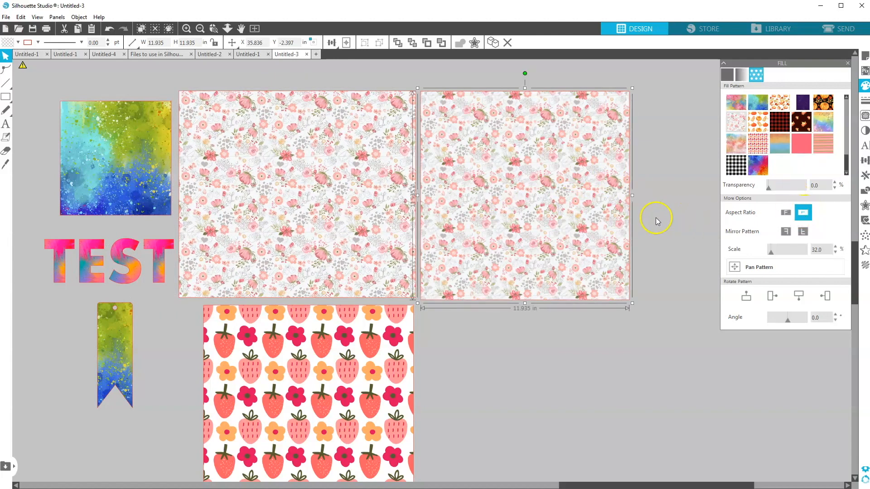
pyautogui.moveTo(633, 197); pyautogui.dragTo(724, 198)
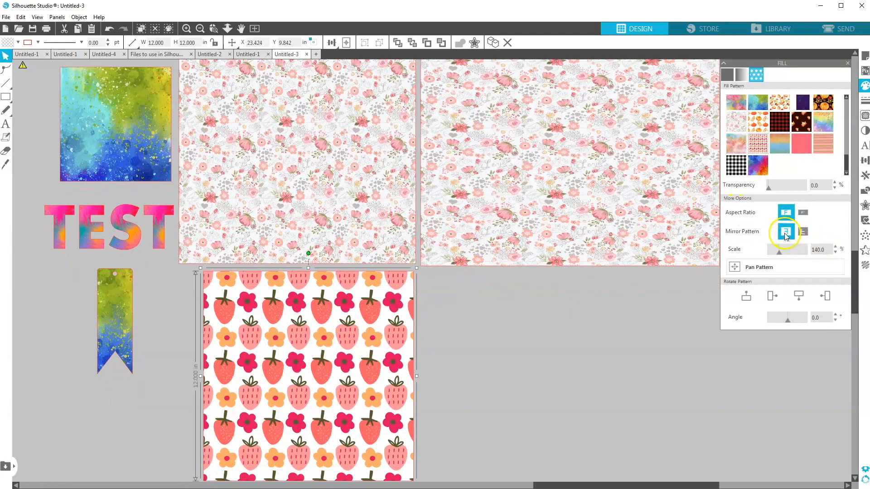
# Step: Mirror the strawberry pattern horizontally and vertically, and reverse both mirrorings
pyautogui.click(787, 233)
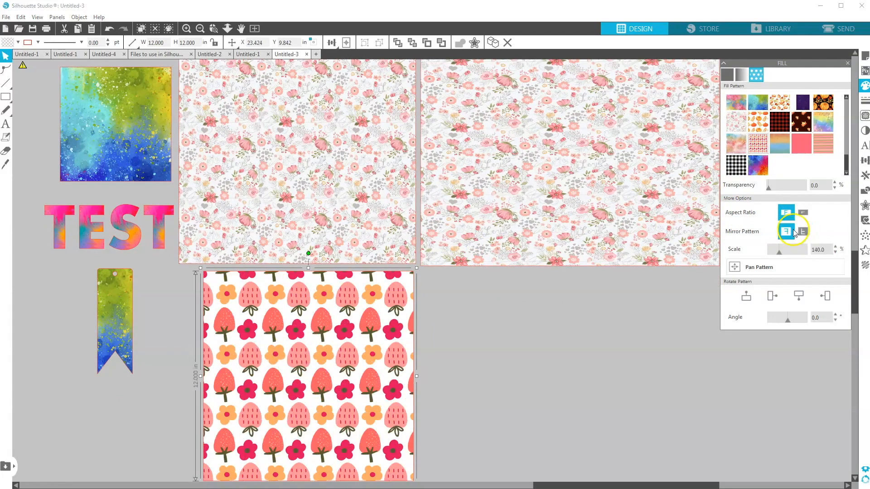
pyautogui.click(793, 231)
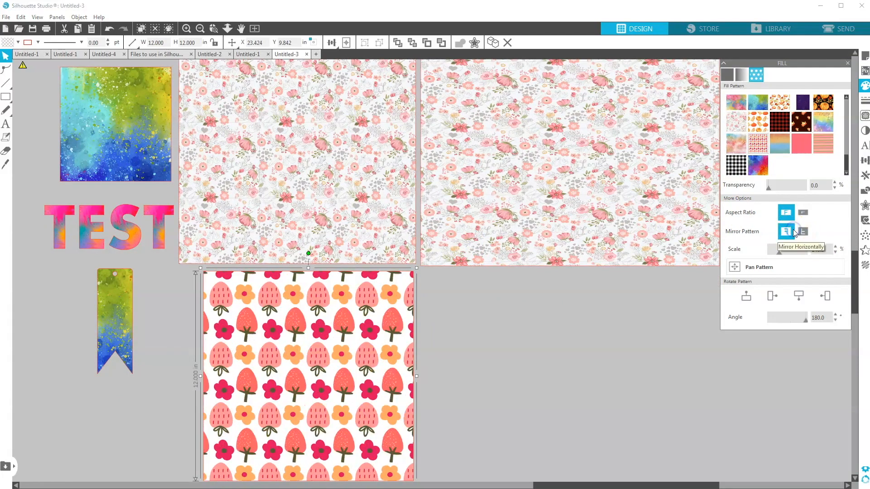
pyautogui.rightClick(350, 352)
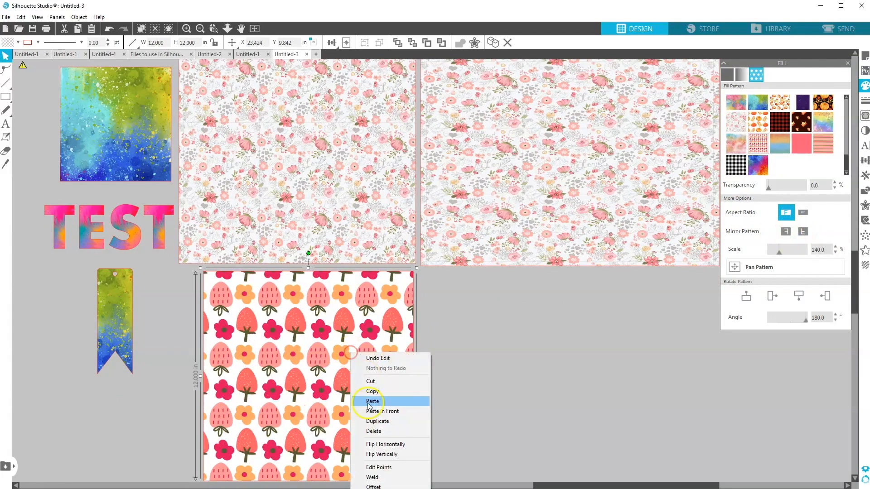
pyautogui.click(449, 357)
pyautogui.scroll(-1, 373, 341)
pyautogui.click(372, 325)
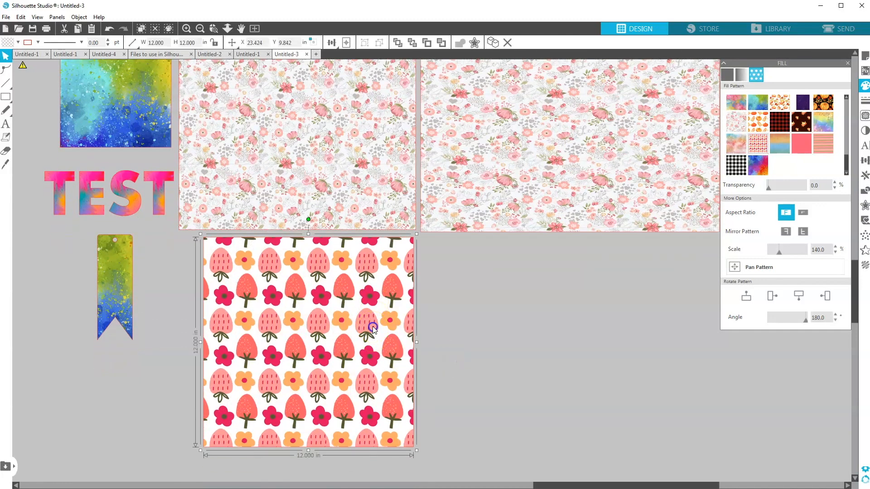
pyautogui.click(786, 231)
pyautogui.click(803, 232)
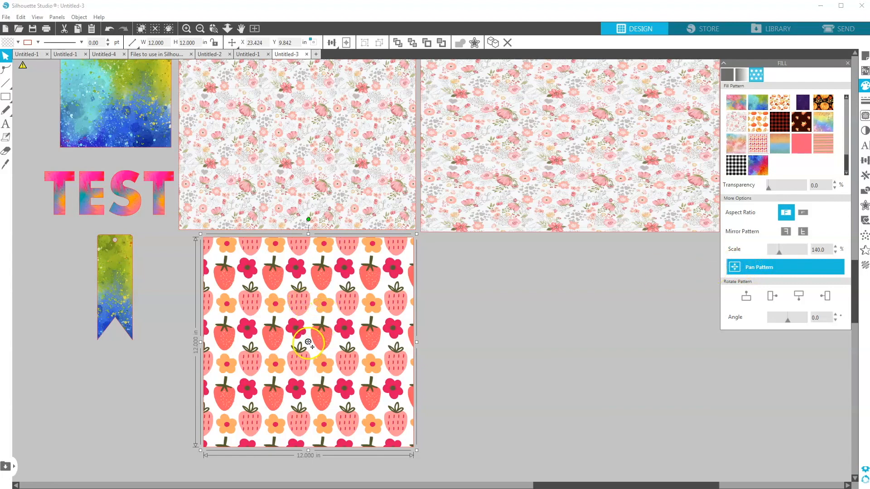
# Step: Pan the strawberry pattern downward and slightly sideways within its square
pyautogui.moveTo(308, 342); pyautogui.dragTo(332, 422)
pyautogui.click(332, 378)
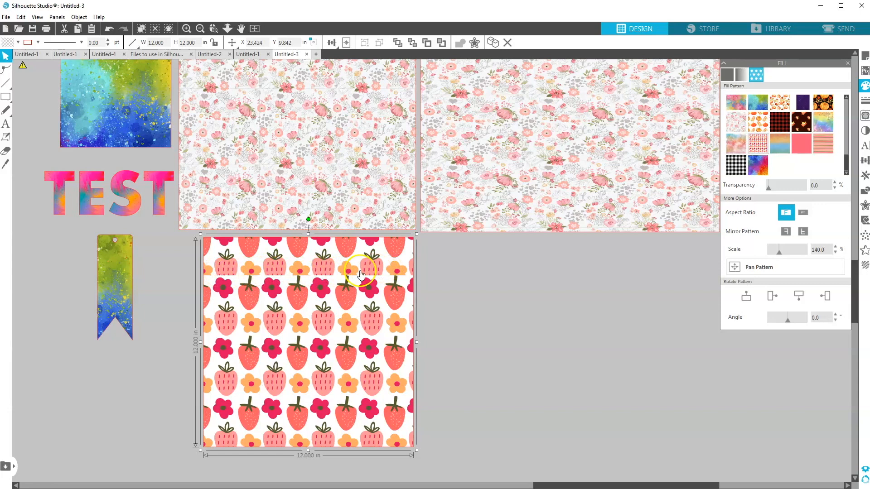
# Step: Narrow the original floral square to about 12.25 inches wide and delete the stretched floral copy beside it
pyautogui.scroll(1, 278, 184)
pyautogui.scroll(1, 283, 196)
pyautogui.click(283, 201)
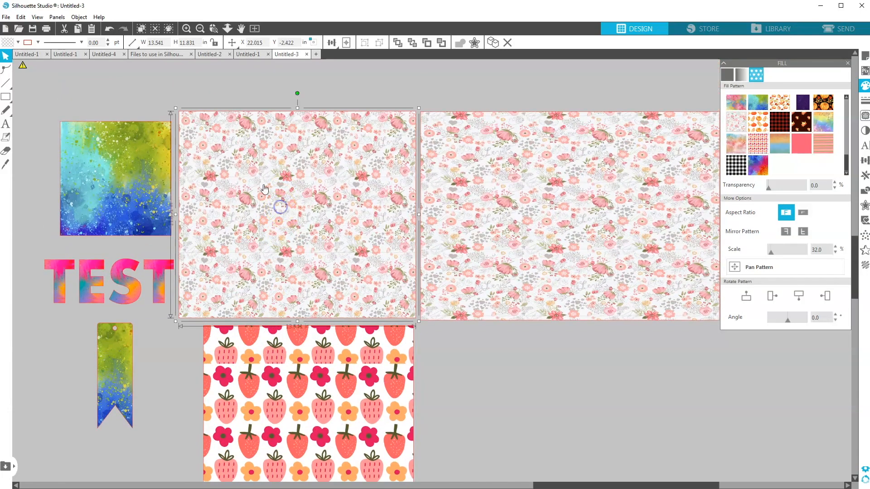
pyautogui.moveTo(176, 215); pyautogui.dragTo(197, 217)
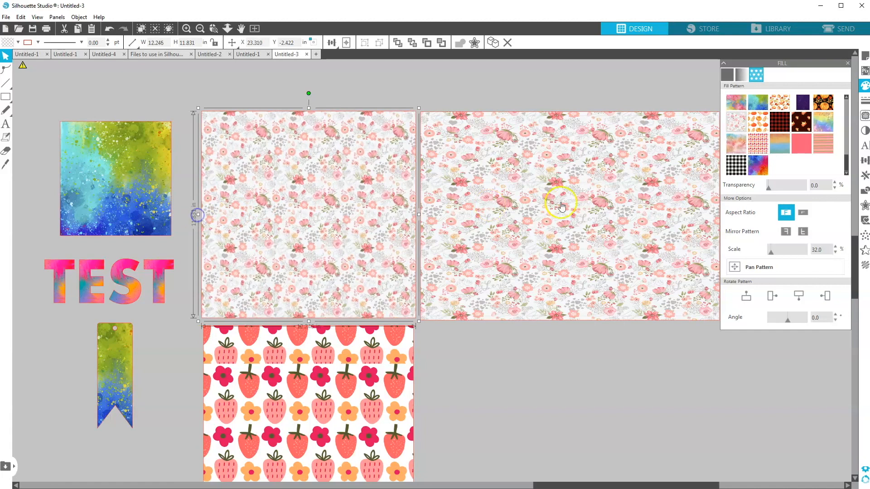
pyautogui.click(561, 207)
pyautogui.press('Delete')
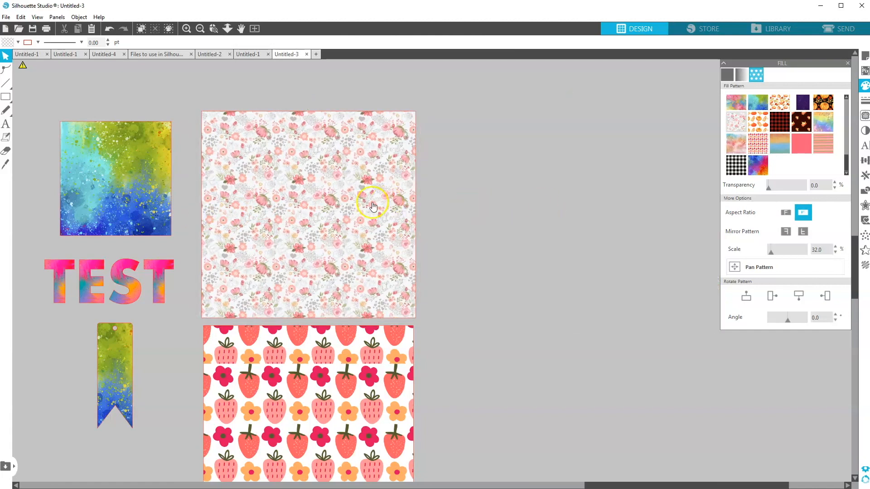
# Step: Set the remaining floral square's pattern scale to 98% and pan the pattern downward within the square
pyautogui.click(328, 216)
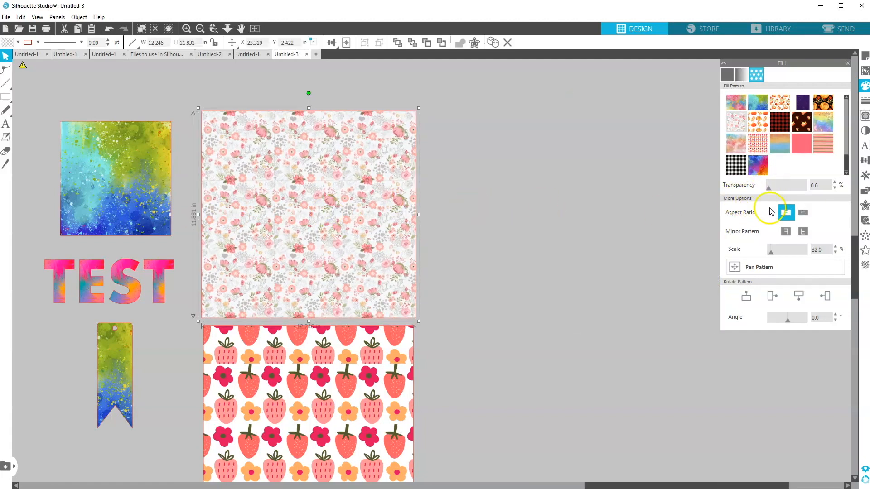
pyautogui.moveTo(770, 252)
pyautogui.mouseDown()
pyautogui.moveTo(783, 254)
pyautogui.moveTo(776, 261)
pyautogui.moveTo(771, 252)
pyautogui.mouseUp()
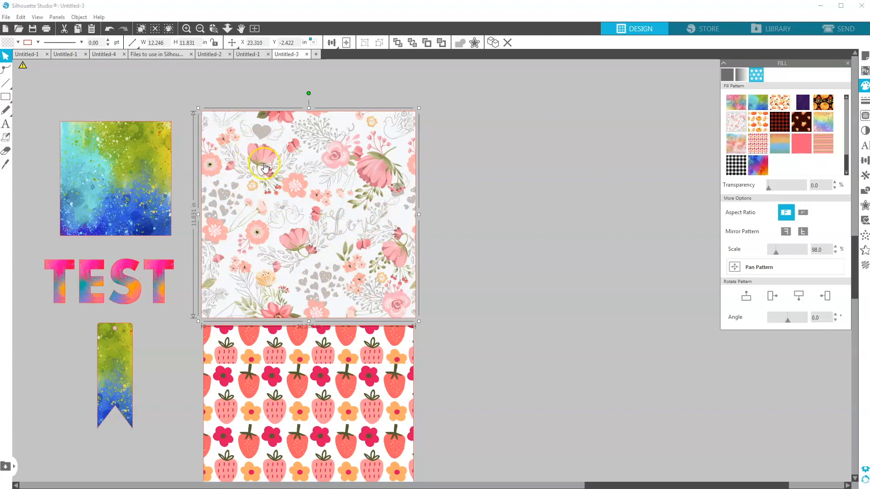
pyautogui.click(814, 266)
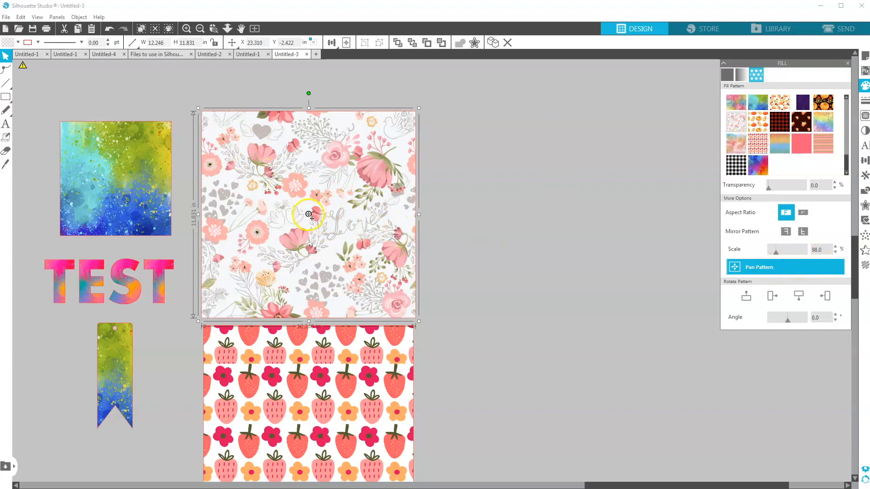
pyautogui.moveTo(305, 190); pyautogui.dragTo(326, 262)
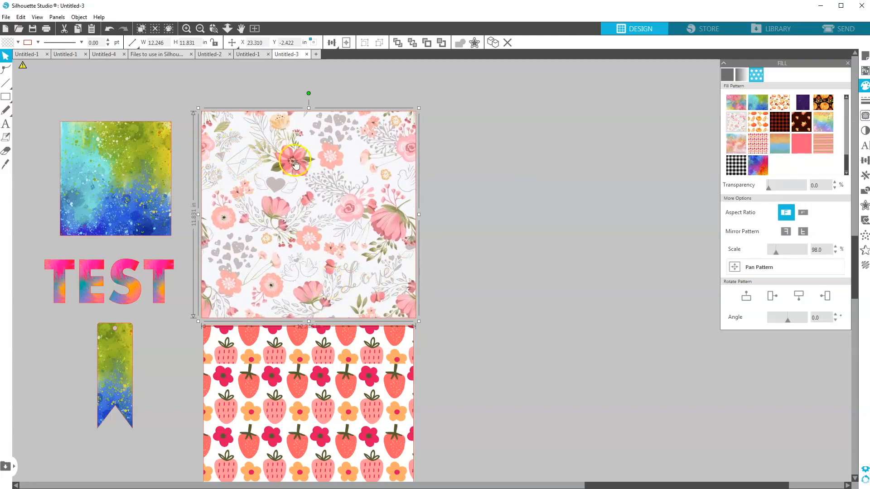
# Step: Pan the floral pattern diagonally within its square in two opposite directions and shift the square slightly up
pyautogui.click(743, 269)
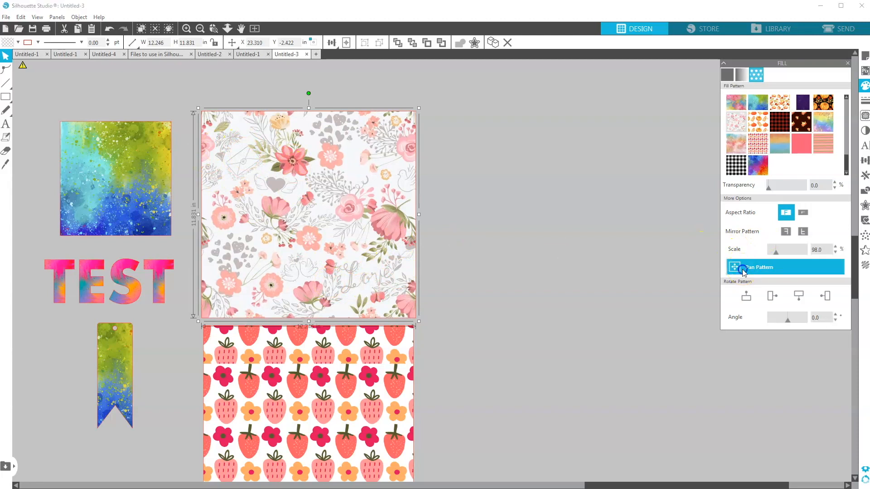
pyautogui.moveTo(309, 213); pyautogui.dragTo(239, 306)
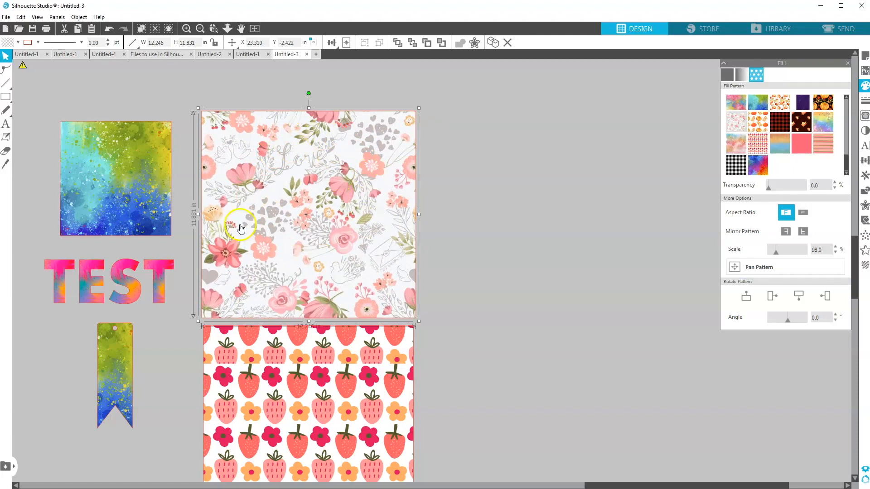
pyautogui.click(752, 267)
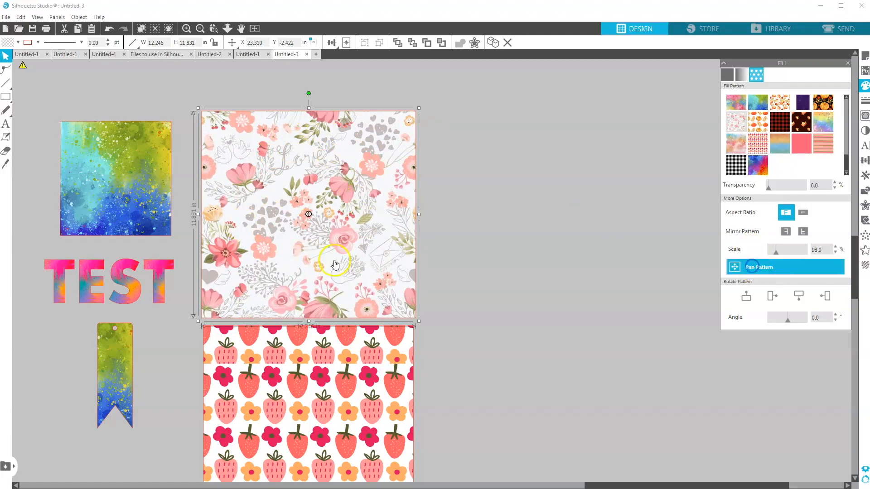
pyautogui.moveTo(309, 214); pyautogui.dragTo(361, 158)
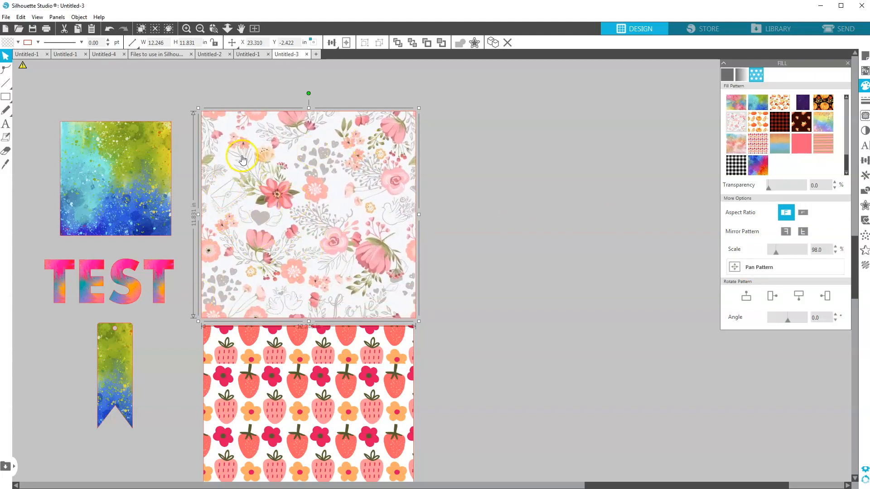
pyautogui.moveTo(211, 237)
pyautogui.mouseDown()
pyautogui.moveTo(250, 156)
pyautogui.moveTo(215, 231)
pyautogui.mouseUp()
# Step: Rotate the floral pattern through the four preset orientations, and finally to an angle of -50 degrees
pyautogui.click(745, 296)
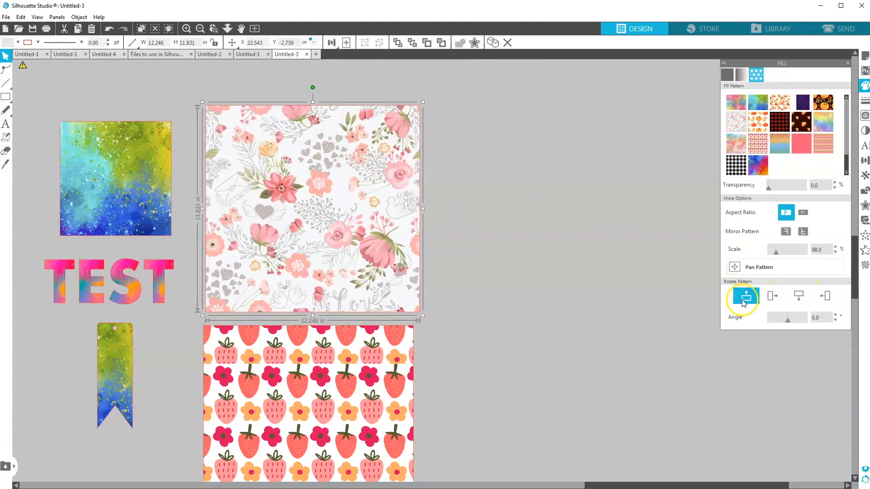
pyautogui.click(773, 296)
pyautogui.click(798, 298)
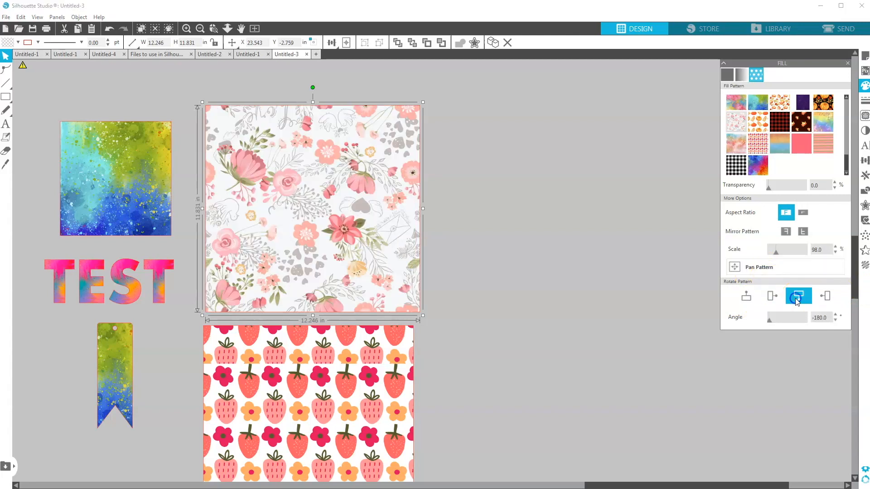
pyautogui.click(826, 297)
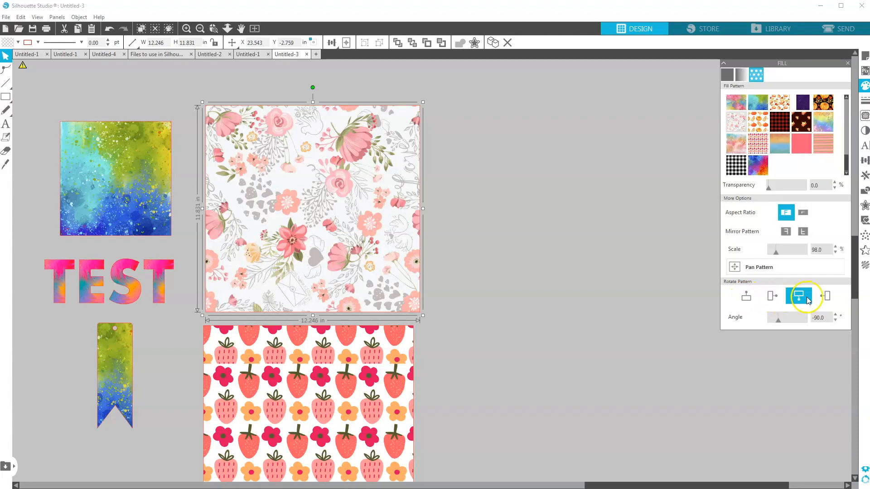
pyautogui.moveTo(777, 322); pyautogui.dragTo(784, 326)
# Step: Move the floral square further above the strawberry square and replace its fill with stripes, and finally with black-and-white plaid
pyautogui.moveTo(388, 253); pyautogui.dragTo(388, 239)
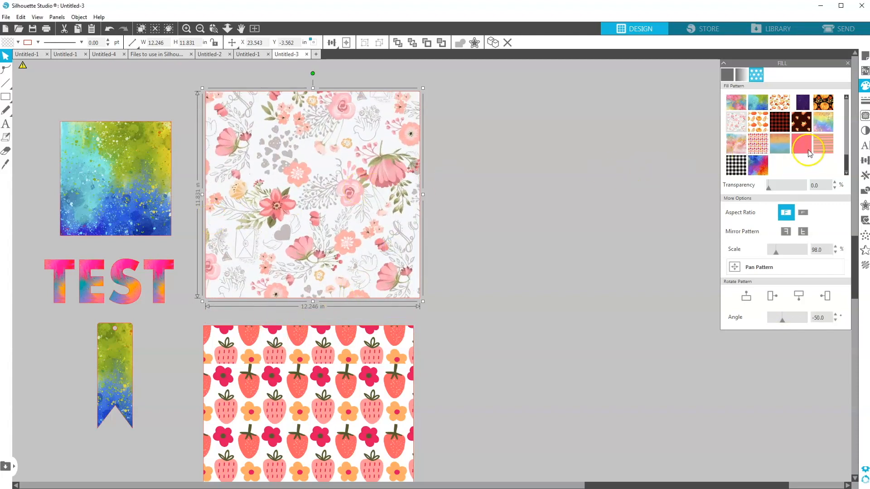
pyautogui.click(823, 143)
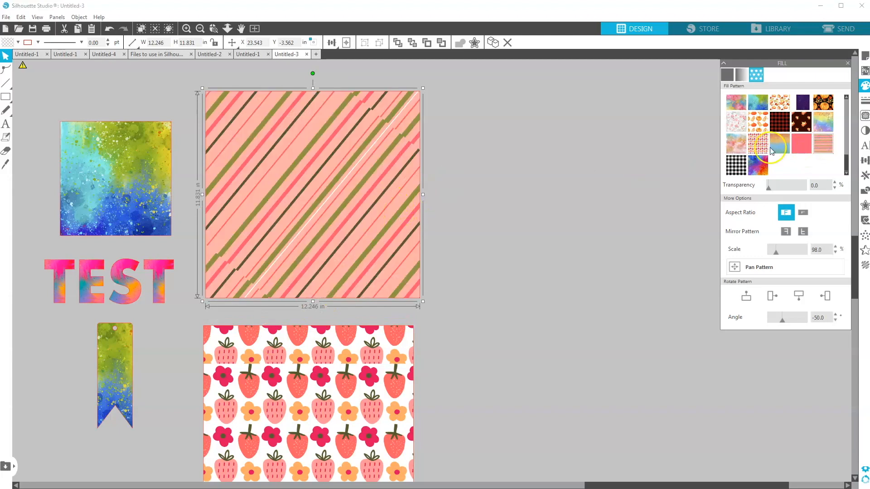
pyautogui.click(740, 170)
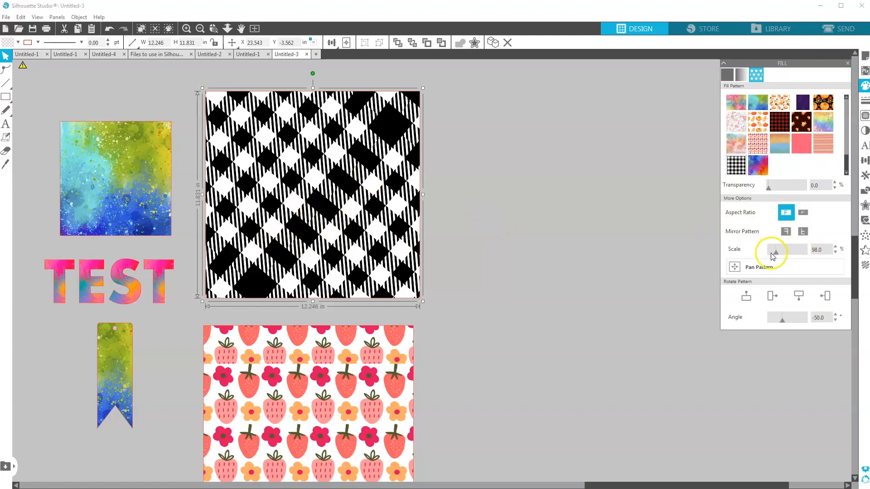
# Step: Set the plaid pattern's scale to 100% and its rotation angle to 0 degrees
pyautogui.moveTo(776, 252); pyautogui.dragTo(777, 252)
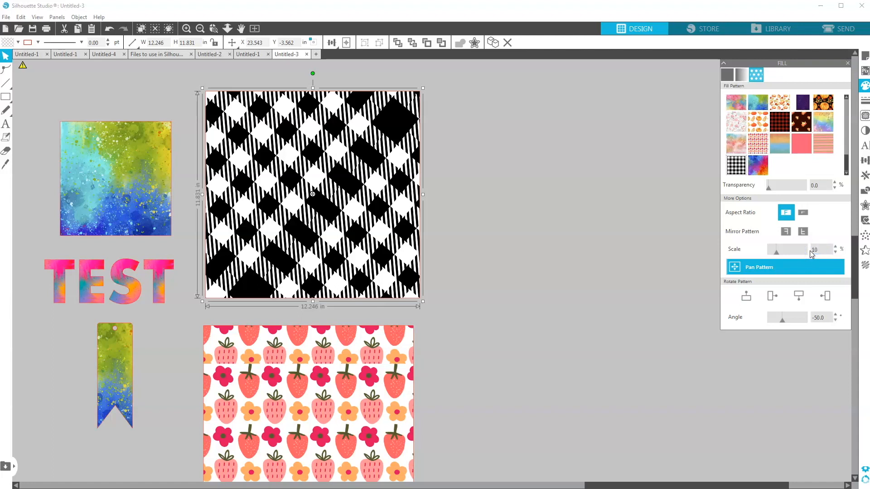
pyautogui.press('Return')
pyautogui.click(832, 319)
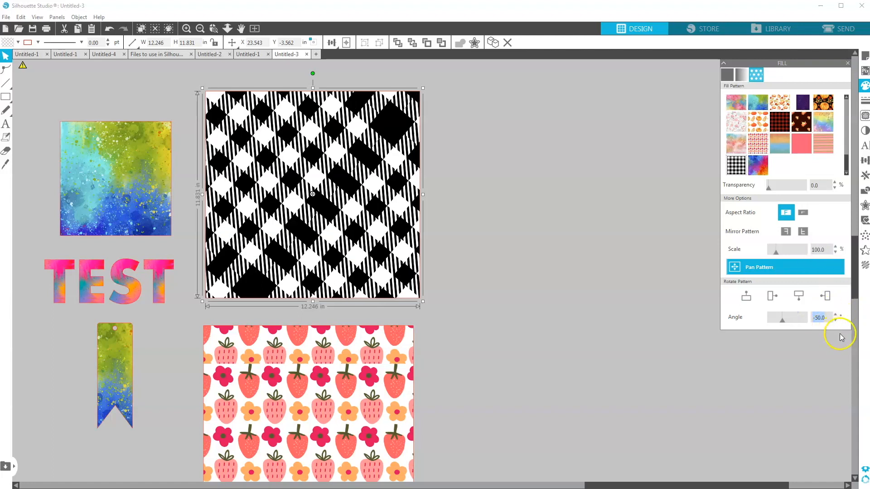
pyautogui.write('0')
pyautogui.press('Return')
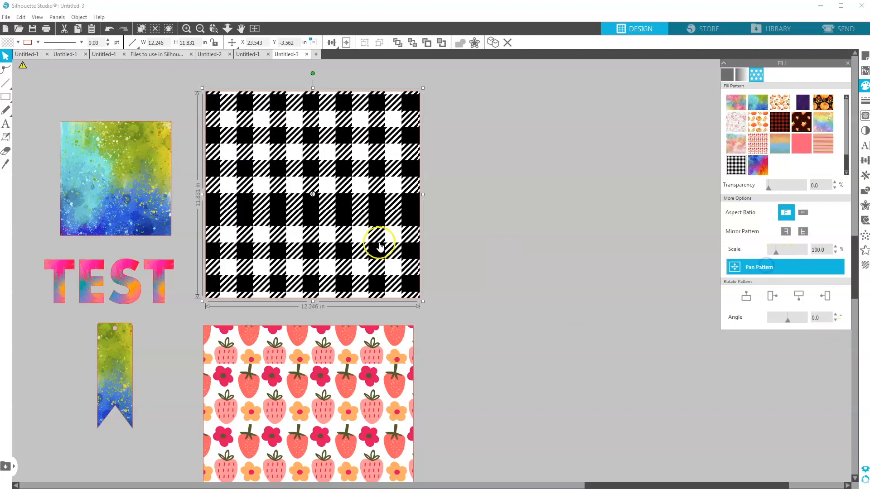
# Step: Pan the plaid pattern downward within the square and rotate it to 20 degrees, and finally to -90 degrees
pyautogui.moveTo(313, 195); pyautogui.dragTo(314, 283)
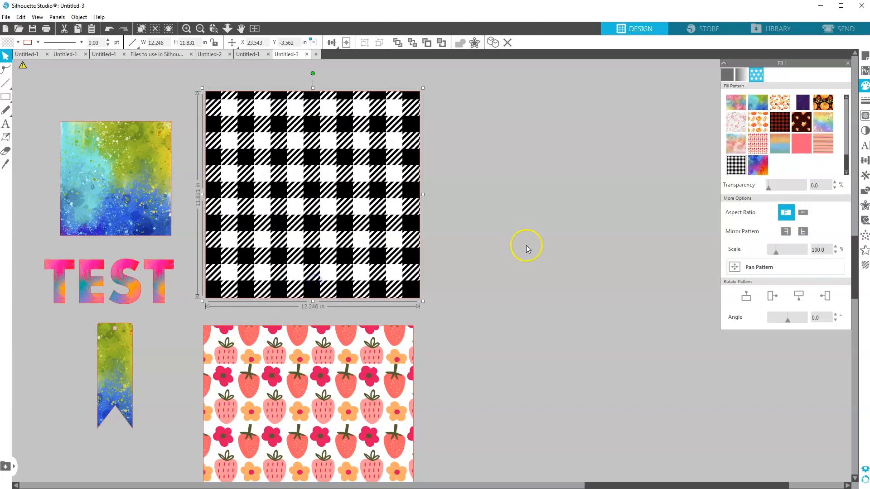
pyautogui.click(789, 323)
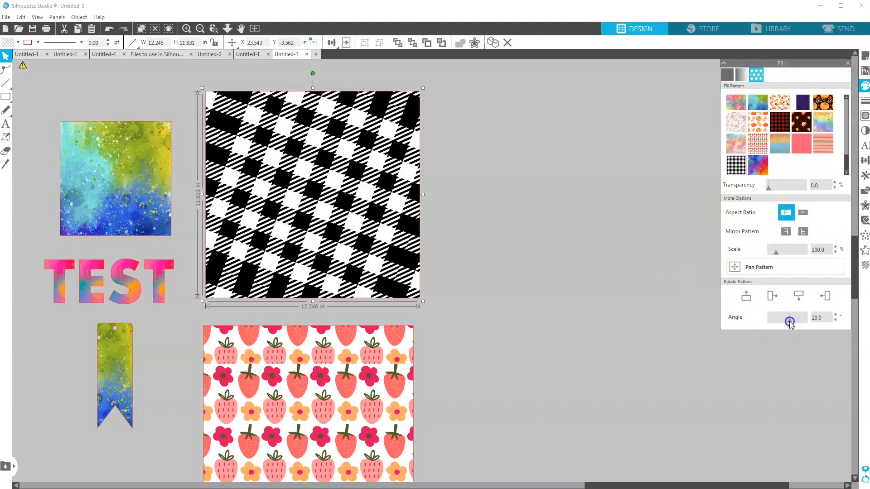
pyautogui.moveTo(790, 323); pyautogui.dragTo(779, 327)
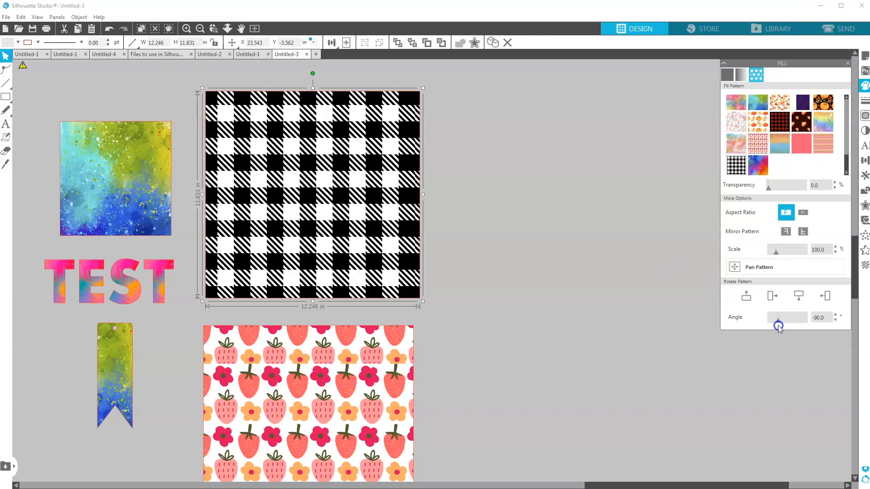
# Step: Shift the sparkly pink watercolor square and the unfilled bookmark outline slightly sideways toward the mat
pyautogui.click(186, 29)
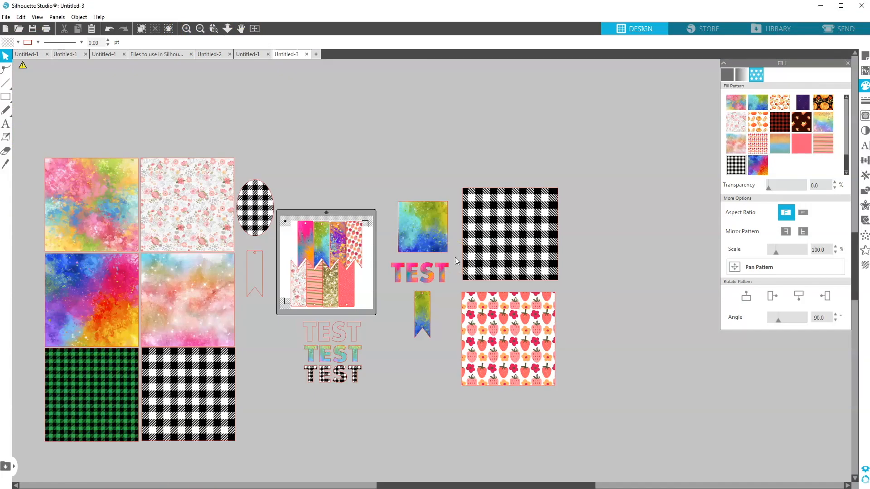
pyautogui.scroll(-1, 453, 277)
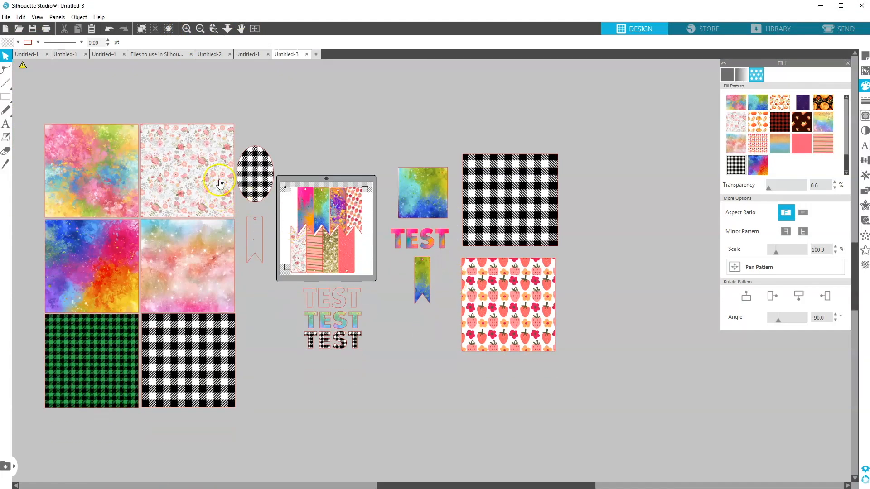
pyautogui.scroll(-2, 260, 191)
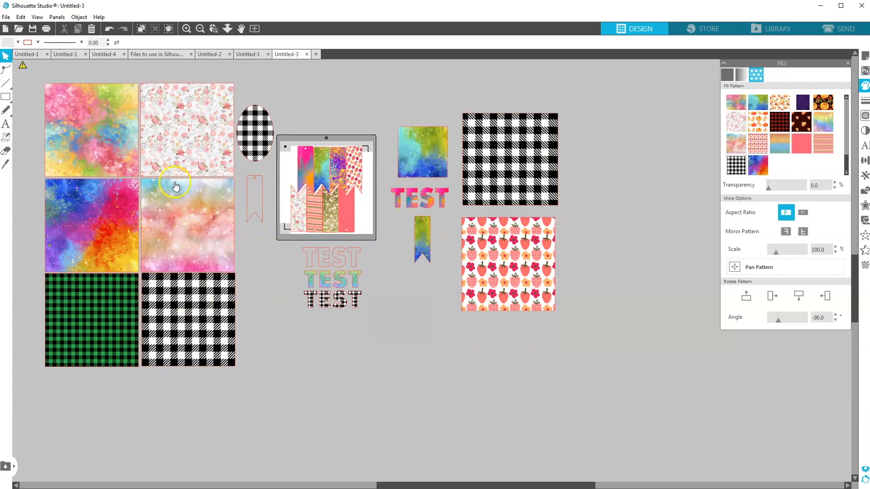
pyautogui.moveTo(161, 235); pyautogui.dragTo(167, 236)
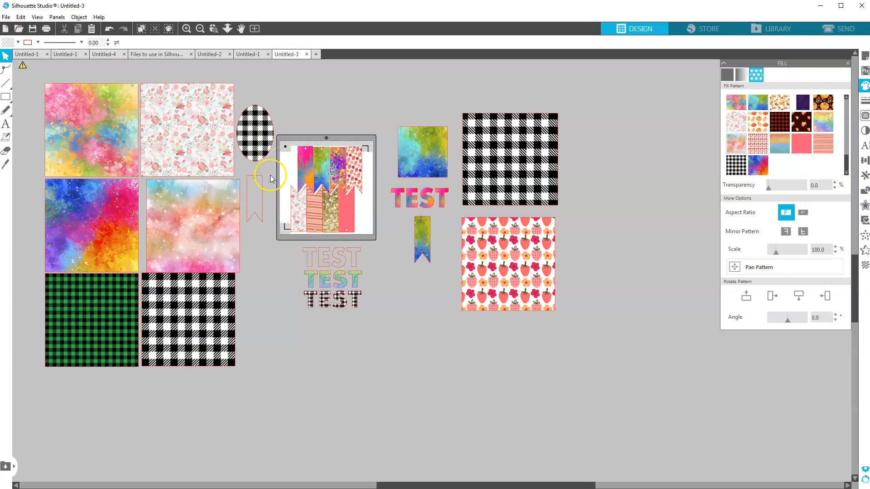
pyautogui.moveTo(258, 181); pyautogui.dragTo(267, 182)
pyautogui.scroll(1, 273, 164)
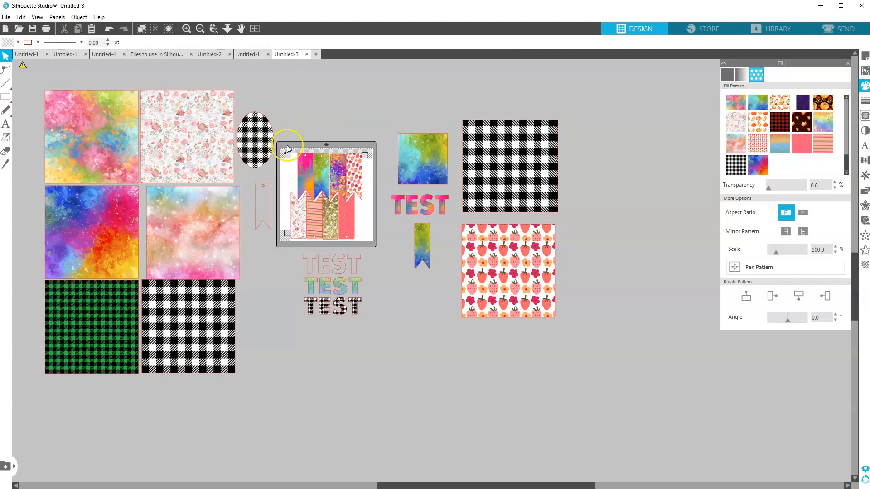
pyautogui.click(186, 28)
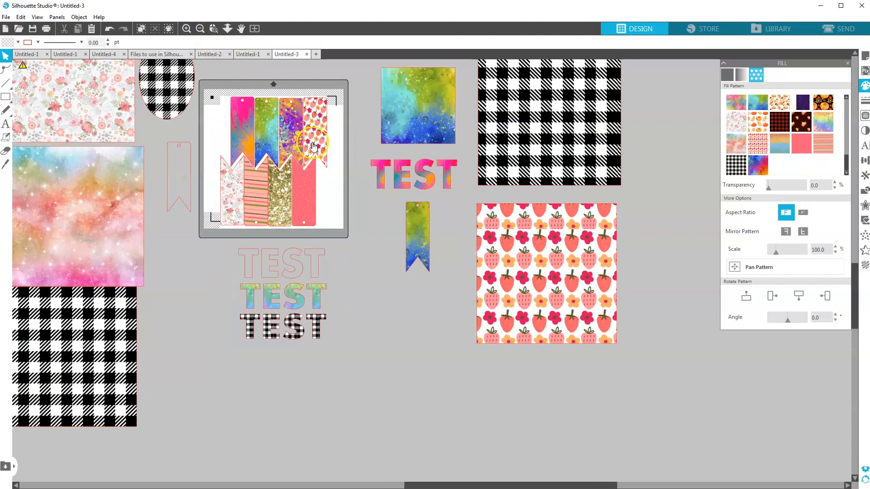
# Step: Remove the pattern fills from all the bookmarks on the mat and deselect them
pyautogui.click(320, 201)
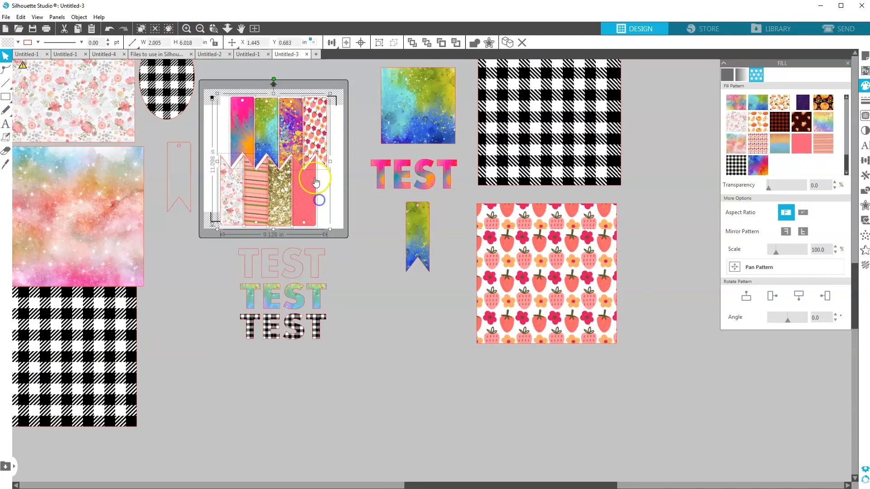
pyautogui.click(12, 43)
pyautogui.click(16, 56)
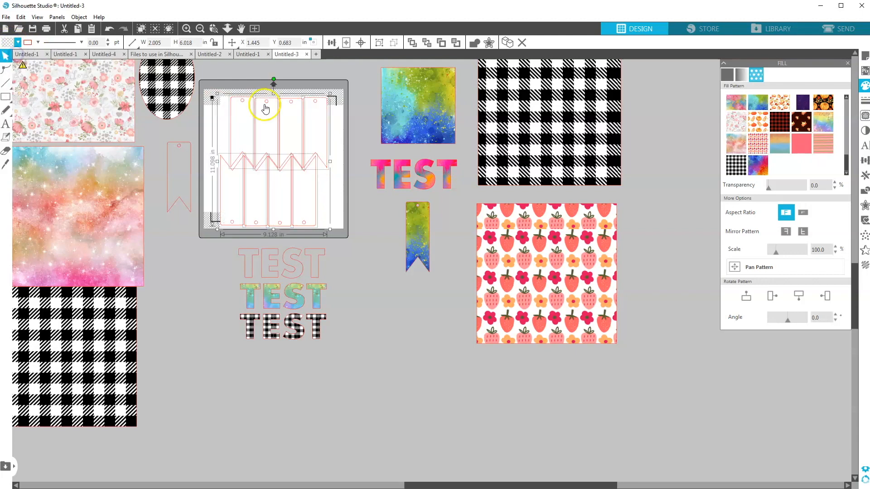
pyautogui.click(278, 76)
# Step: Place the sparkly pink watercolor square over the bookmarks on the mat, and return it to its spot beside the mat
pyautogui.moveTo(842, 168); pyautogui.dragTo(845, 106)
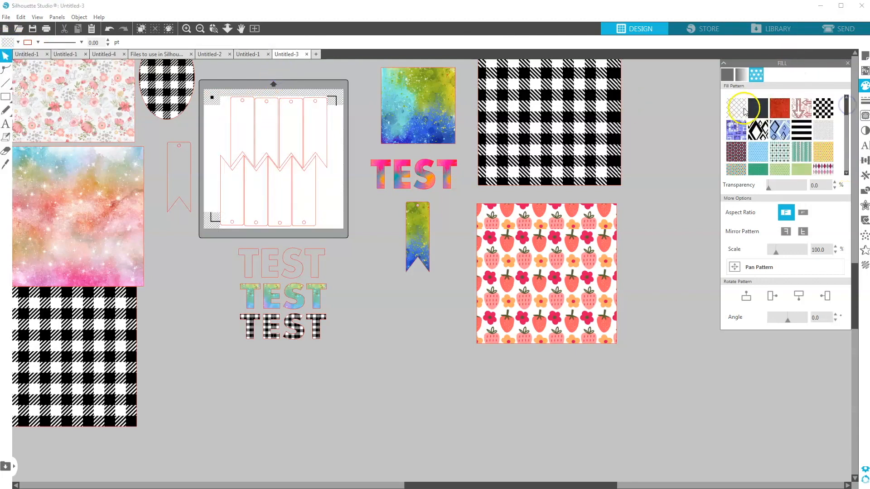
pyautogui.moveTo(95, 203); pyautogui.dragTo(268, 154)
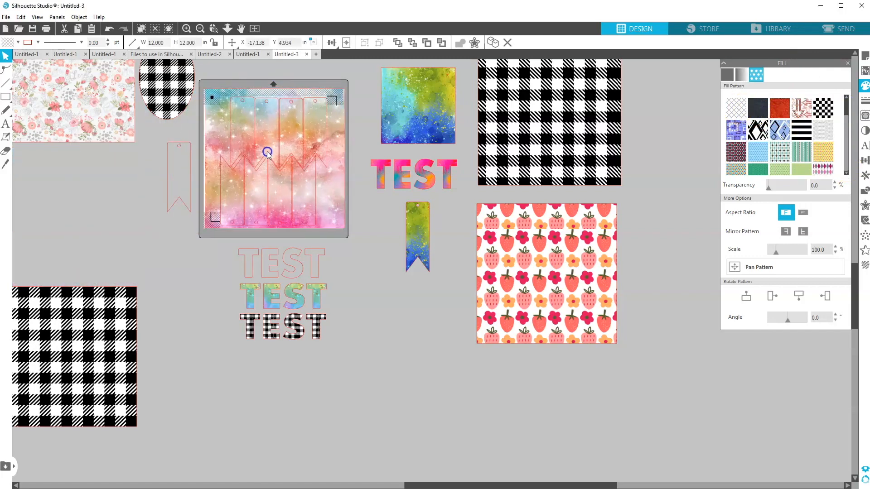
pyautogui.moveTo(334, 184); pyautogui.dragTo(130, 240)
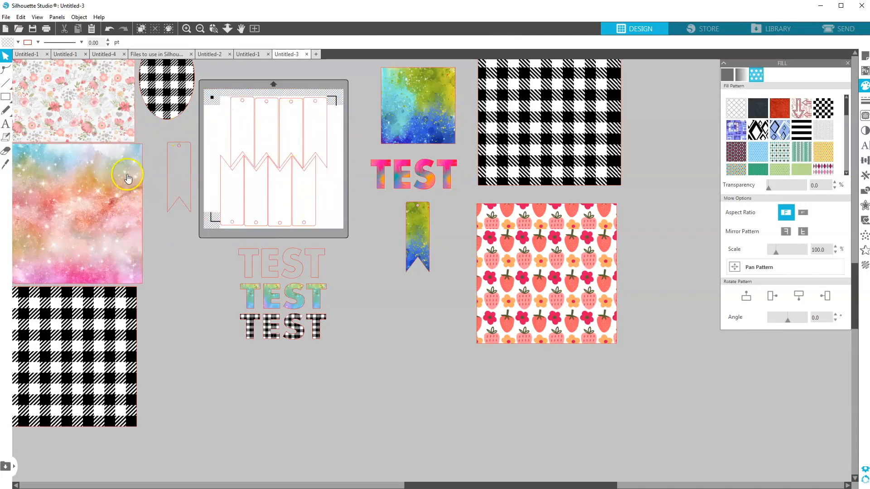
# Step: Fill the first bookmark in the mat's upper row with the sparkly pink watercolor pattern
pyautogui.click(243, 101)
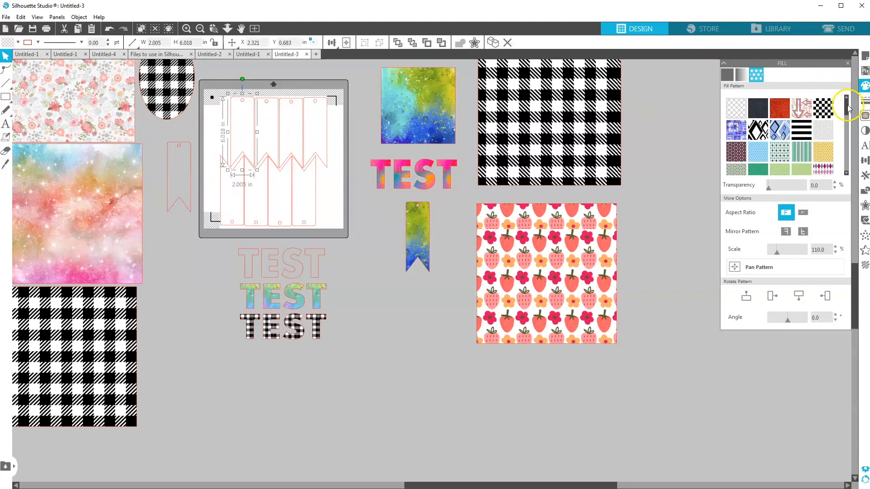
pyautogui.moveTo(850, 113); pyautogui.dragTo(845, 169)
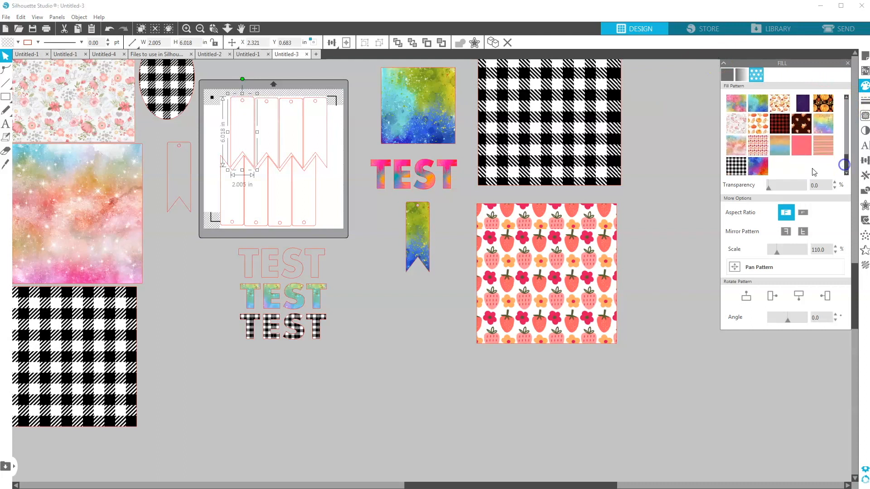
pyautogui.click(736, 146)
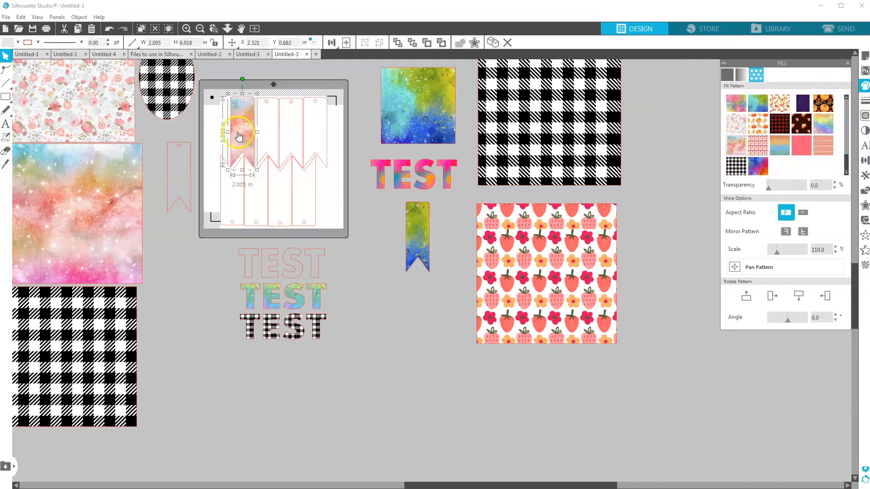
# Step: Fill the second upper-row bookmark with the sparkly pink watercolor pattern and scale the pattern to 74%, and finally to 315%
pyautogui.click(269, 104)
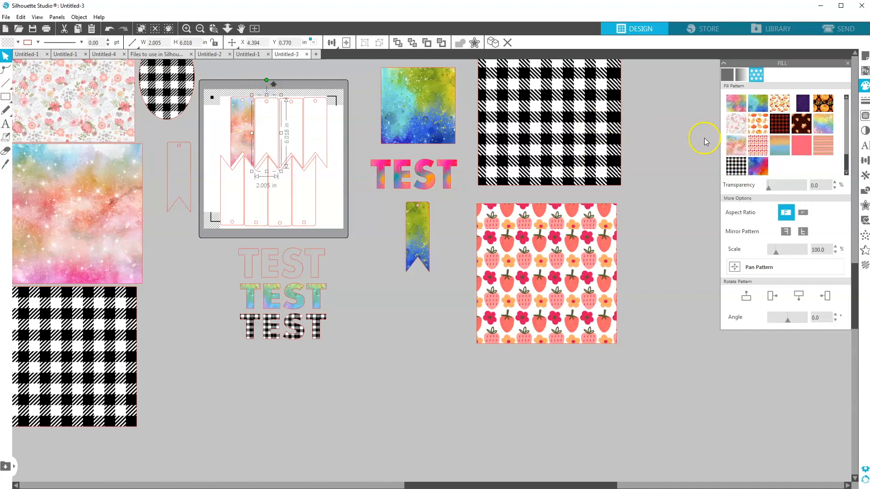
pyautogui.click(733, 146)
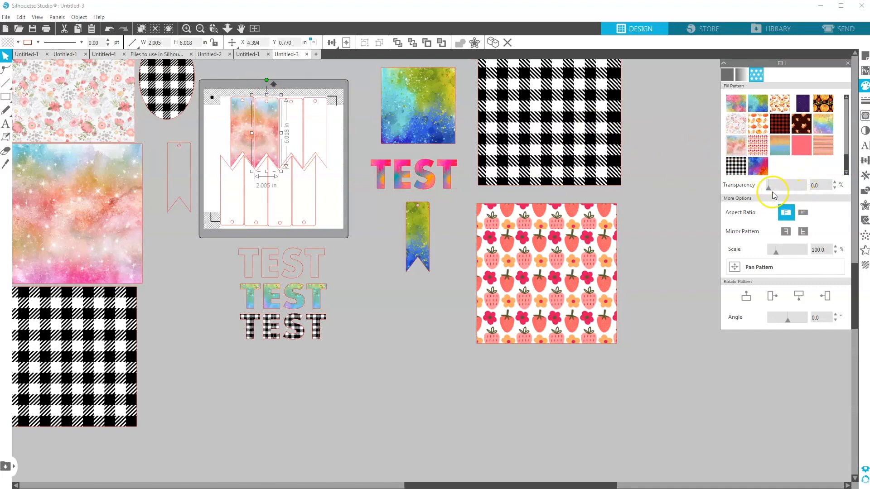
pyautogui.moveTo(776, 251)
pyautogui.mouseDown()
pyautogui.moveTo(789, 255)
pyautogui.moveTo(775, 258)
pyautogui.mouseUp()
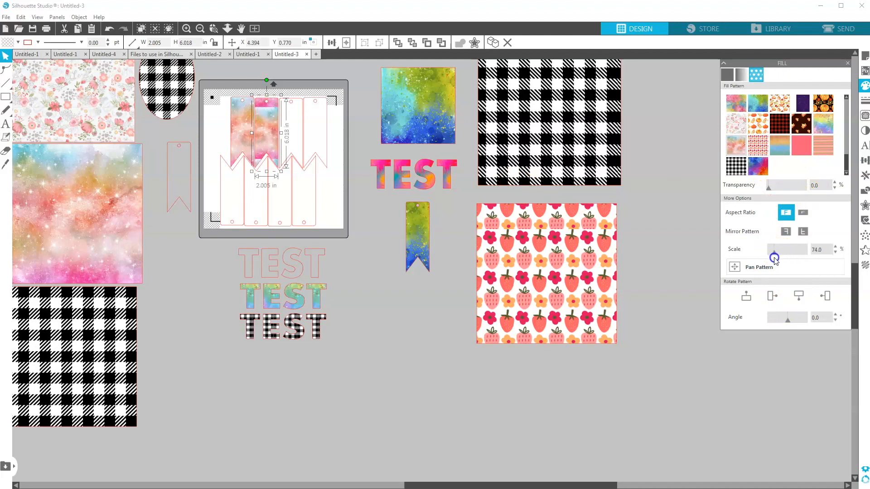
pyautogui.moveTo(775, 258); pyautogui.dragTo(793, 262)
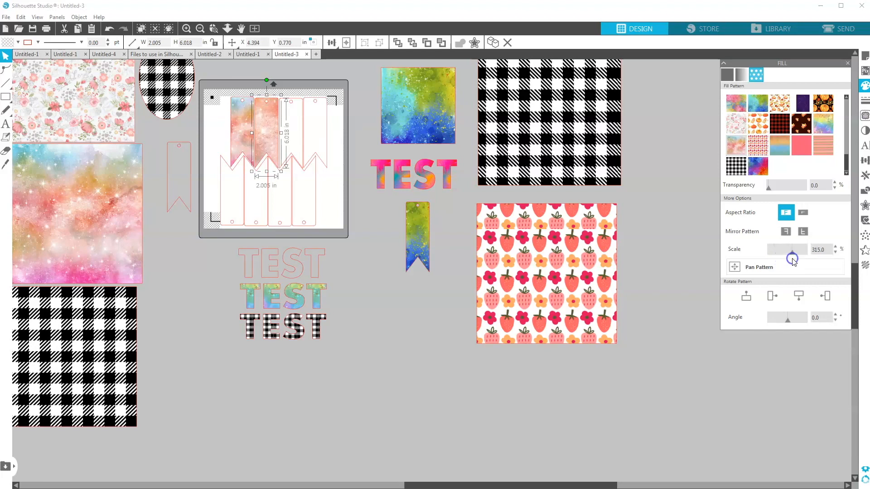
# Step: Fill the third upper-row bookmark on the mat with the sparkly pink watercolor pattern and rotate the pattern to -65 degrees
pyautogui.click(296, 99)
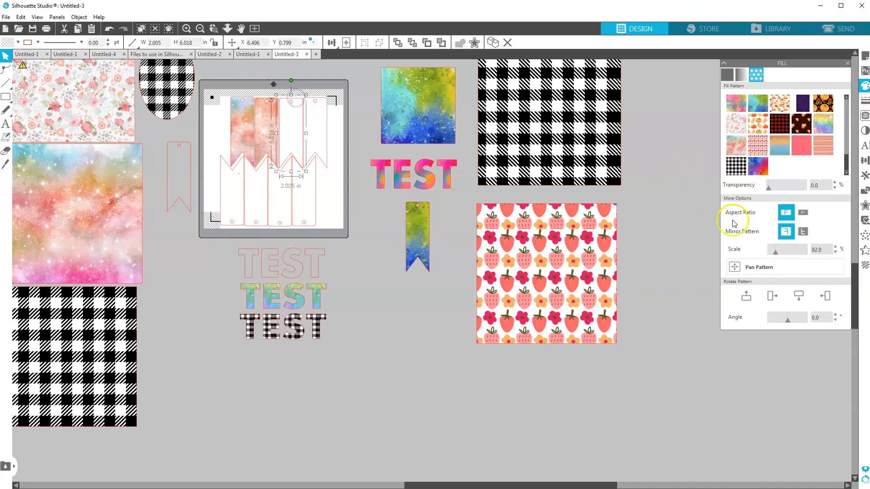
pyautogui.click(737, 153)
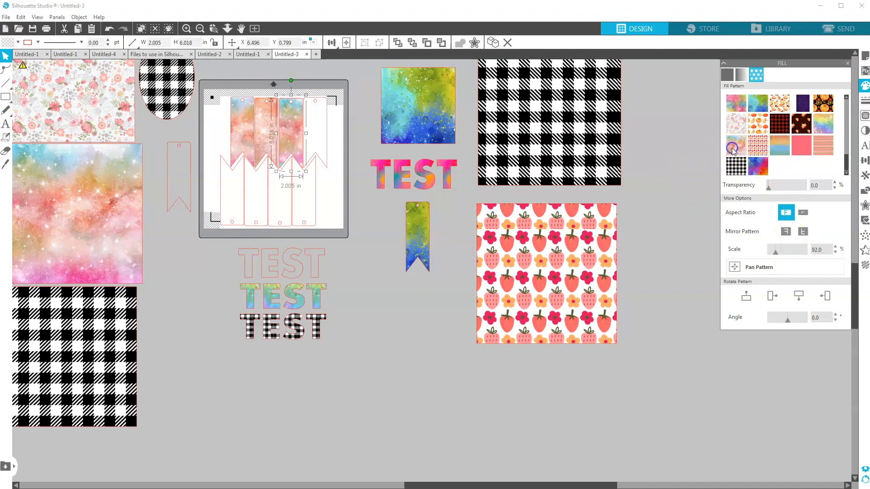
pyautogui.click(774, 271)
pyautogui.moveTo(786, 317); pyautogui.dragTo(782, 326)
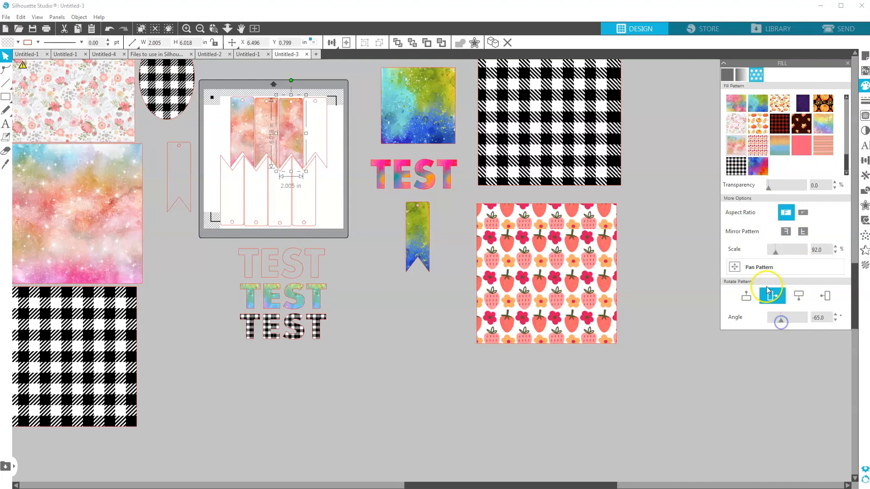
# Step: Pan the pattern inside the third upper-row bookmark slightly downward and deselect the bookmark
pyautogui.click(741, 271)
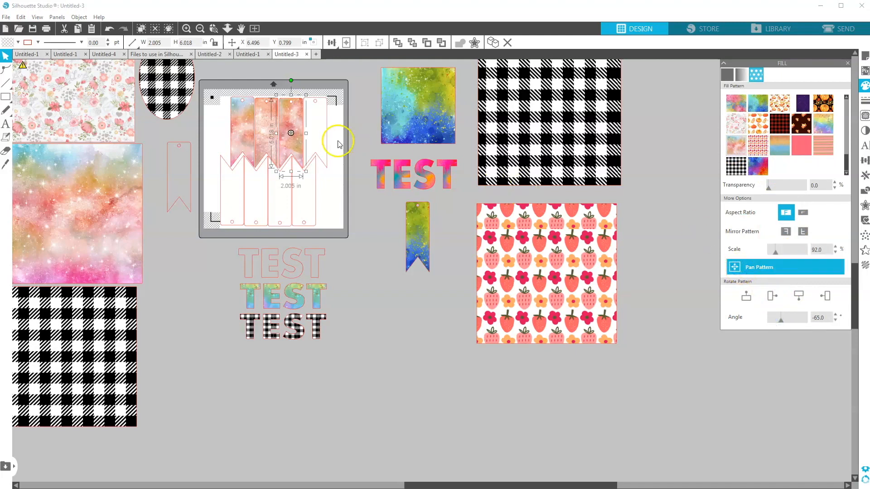
pyautogui.moveTo(290, 133); pyautogui.dragTo(292, 150)
pyautogui.click(334, 71)
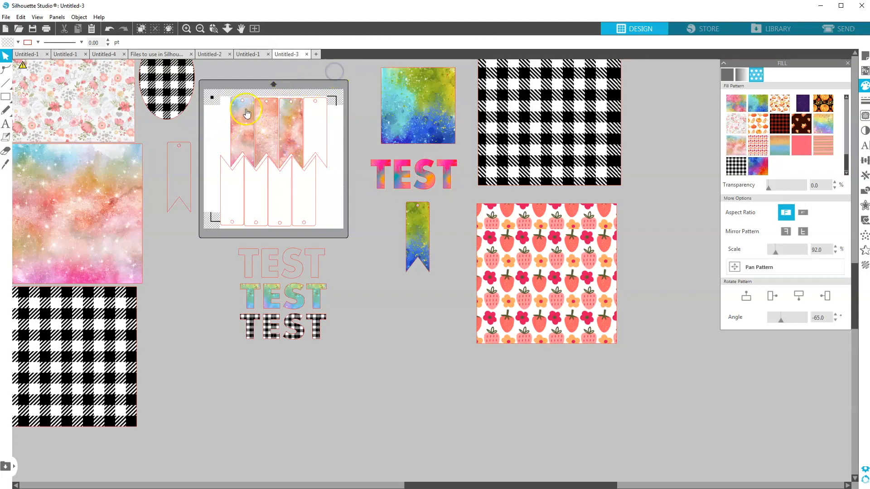
pyautogui.moveTo(214, 116); pyautogui.dragTo(317, 190)
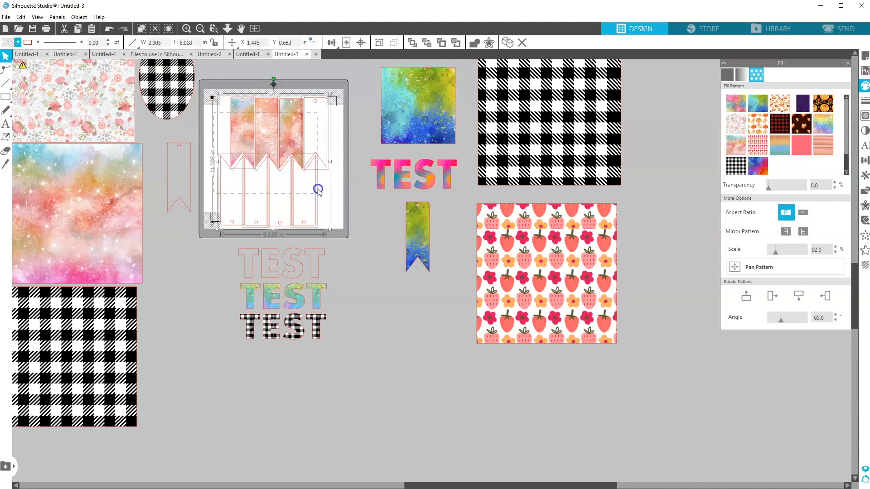
pyautogui.click(238, 163)
pyautogui.click(307, 292)
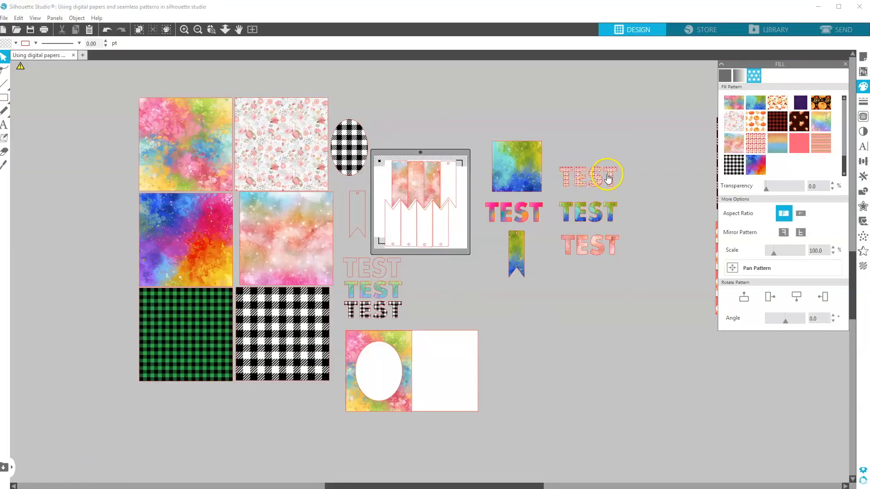
# Step: Rotate the strawberry pattern in the TEST text to 30 degrees and enlarge the pattern's scale
pyautogui.click(212, 30)
pyautogui.click(595, 175)
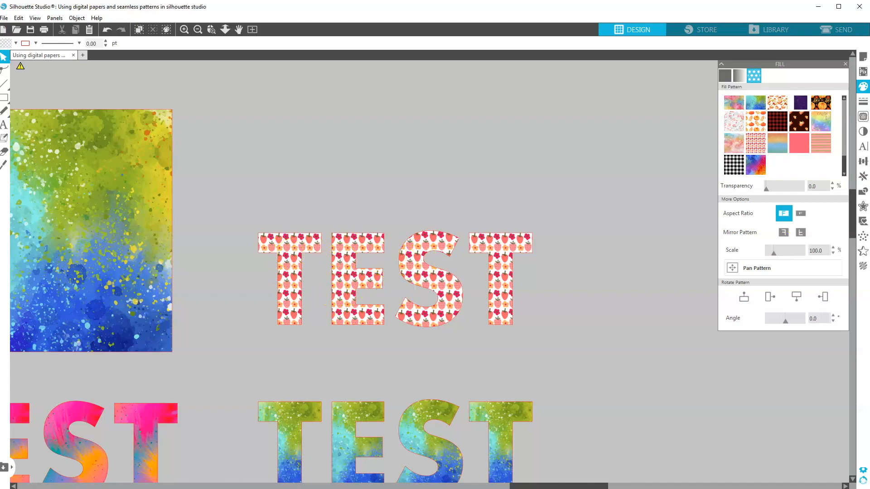
pyautogui.click(499, 299)
pyautogui.moveTo(787, 323); pyautogui.dragTo(789, 323)
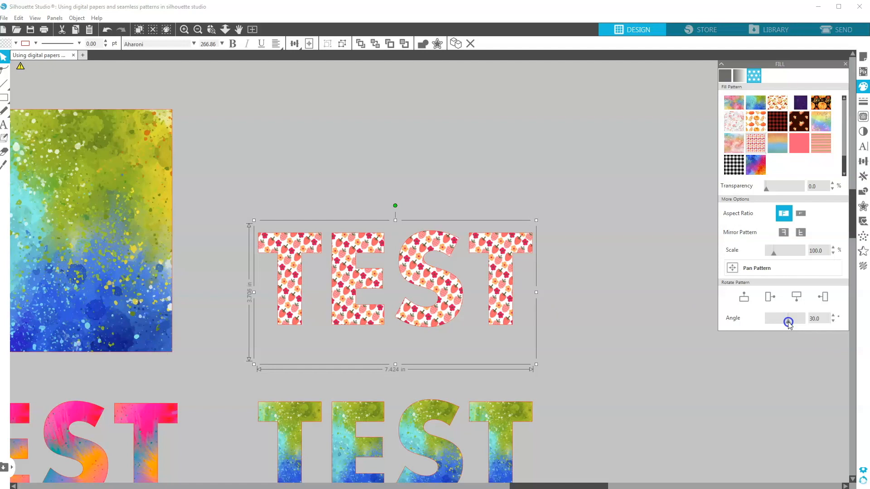
pyautogui.moveTo(773, 252); pyautogui.dragTo(782, 254)
pyautogui.click(780, 268)
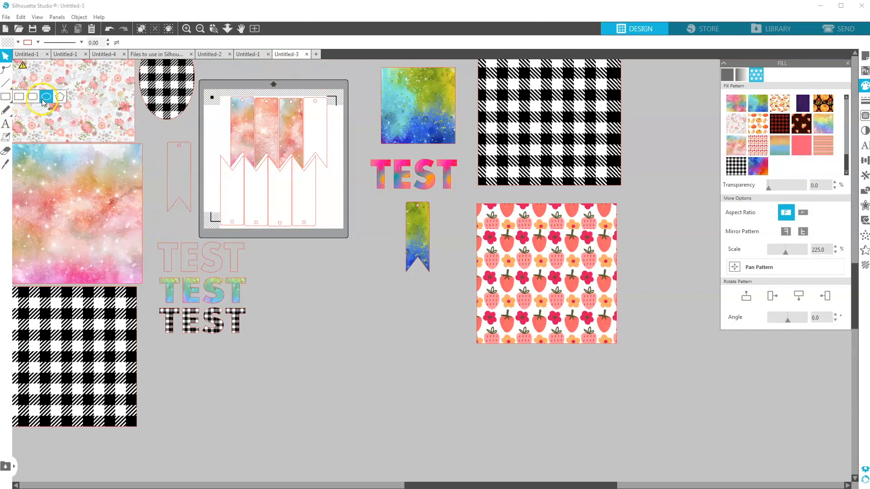
# Step: Draw an ellipse about 4.74 by 7.70 in below the mat and a rectangle about 6.65 by 10.42 in around it
pyautogui.click(44, 101)
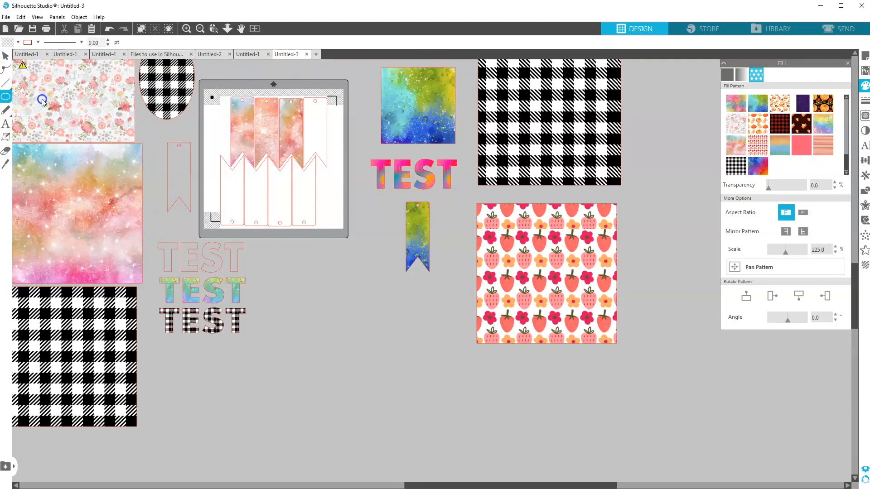
pyautogui.moveTo(289, 282); pyautogui.dragTo(350, 377)
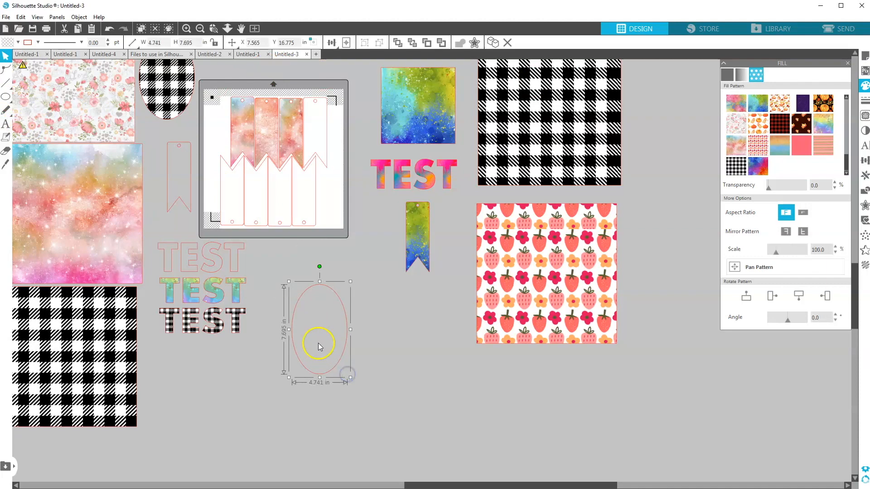
pyautogui.click(6, 96)
pyautogui.click(24, 99)
pyautogui.moveTo(276, 267); pyautogui.dragTo(354, 389)
# Step: Select the ellipse together with the surrounding rectangle and align their centers
pyautogui.keyDown('shift'); pyautogui.click(301, 351); pyautogui.keyUp('shift')
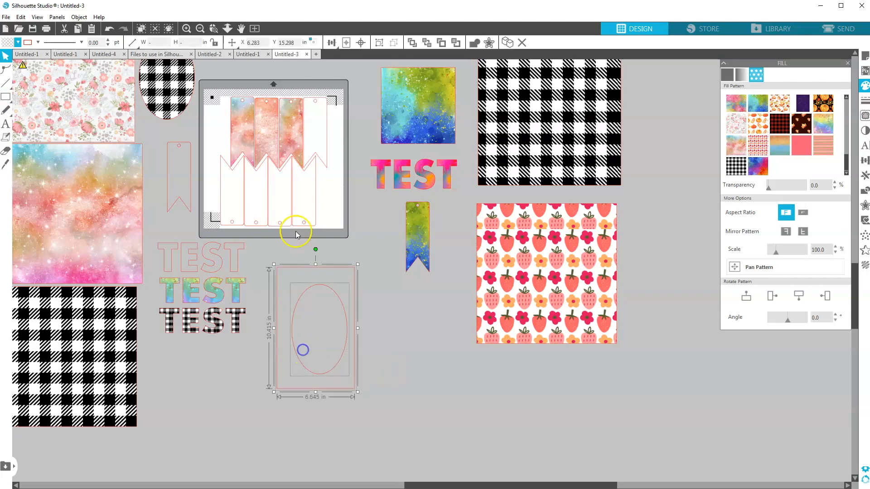
pyautogui.click(346, 43)
pyautogui.click(362, 43)
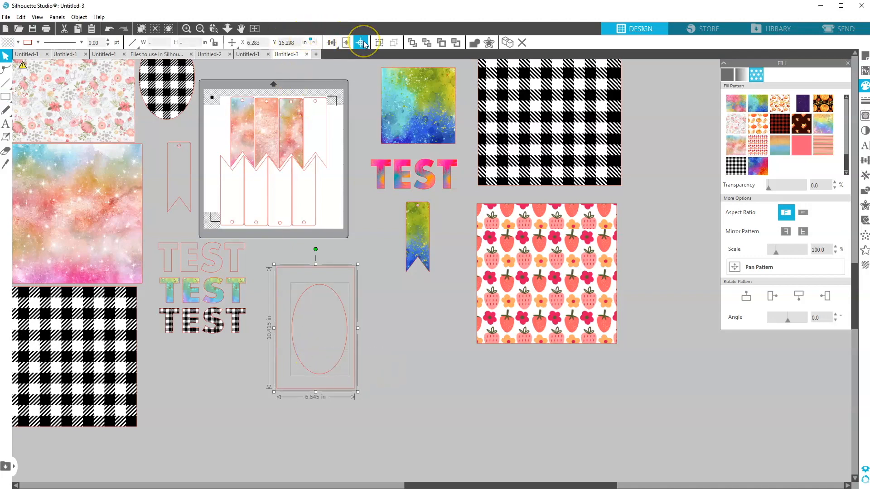
pyautogui.click(361, 43)
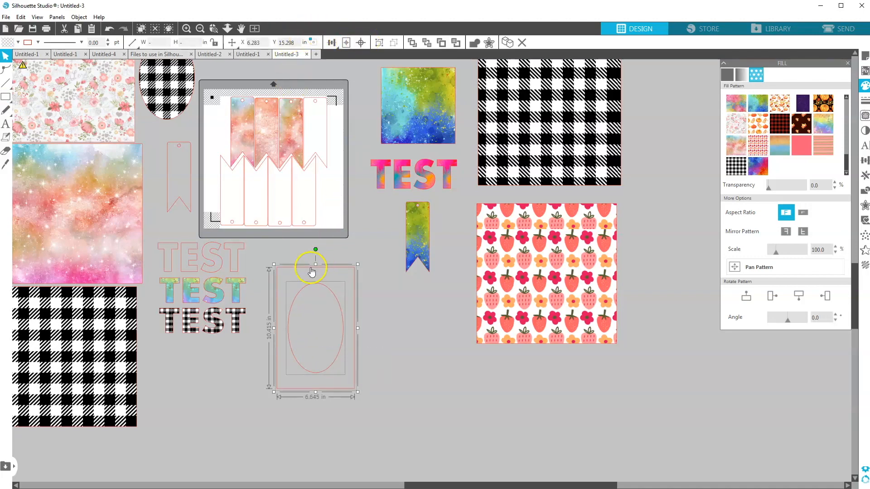
# Step: Make the rectangle and ellipse a compound path and fill it with the pink, green and yellow watercolor pattern
pyautogui.rightClick(312, 284)
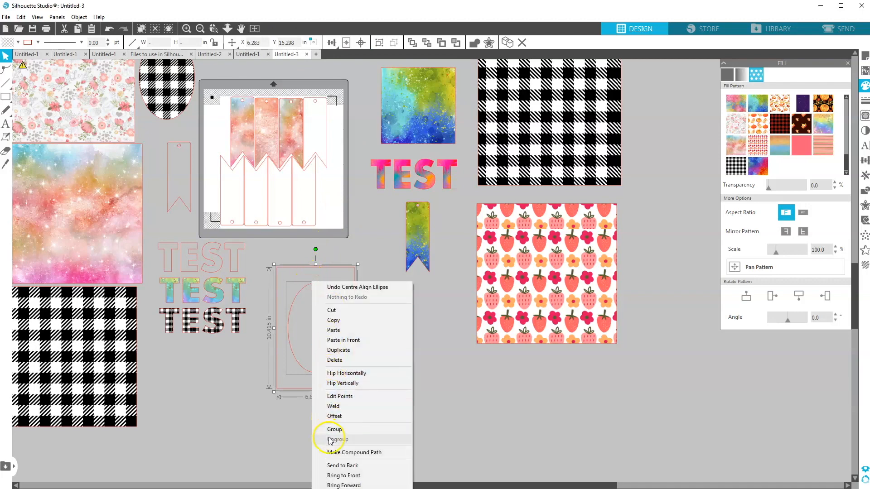
pyautogui.click(330, 452)
pyautogui.moveTo(340, 363); pyautogui.dragTo(350, 365)
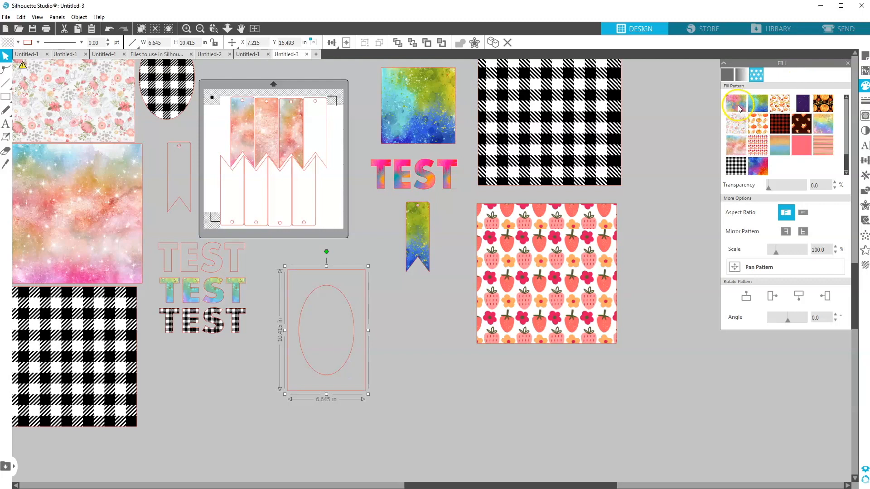
pyautogui.click(738, 108)
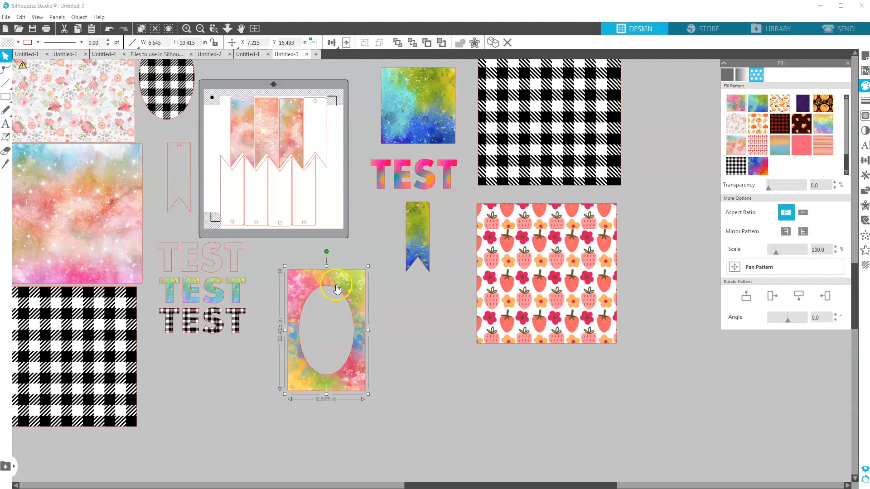
# Step: Move the watercolor oval frame further below the mat and stretch it to about 8.47 in wide
pyautogui.moveTo(334, 276); pyautogui.dragTo(355, 299)
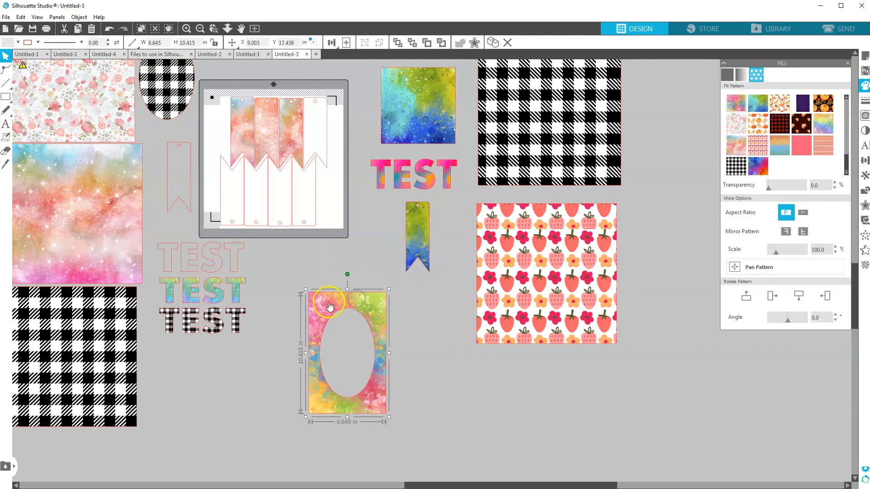
pyautogui.moveTo(322, 399)
pyautogui.mouseDown()
pyautogui.moveTo(352, 418)
pyautogui.moveTo(310, 395)
pyautogui.mouseUp()
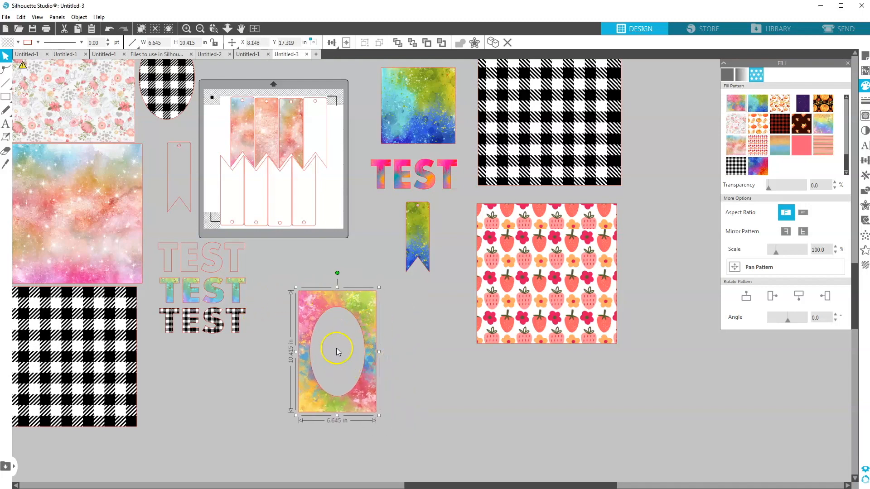
pyautogui.moveTo(311, 313); pyautogui.dragTo(306, 303)
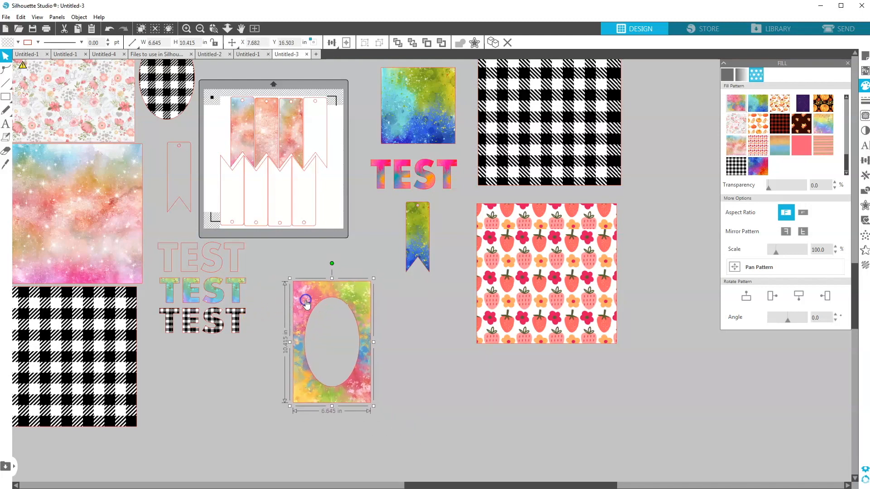
pyautogui.moveTo(314, 295); pyautogui.dragTo(374, 334)
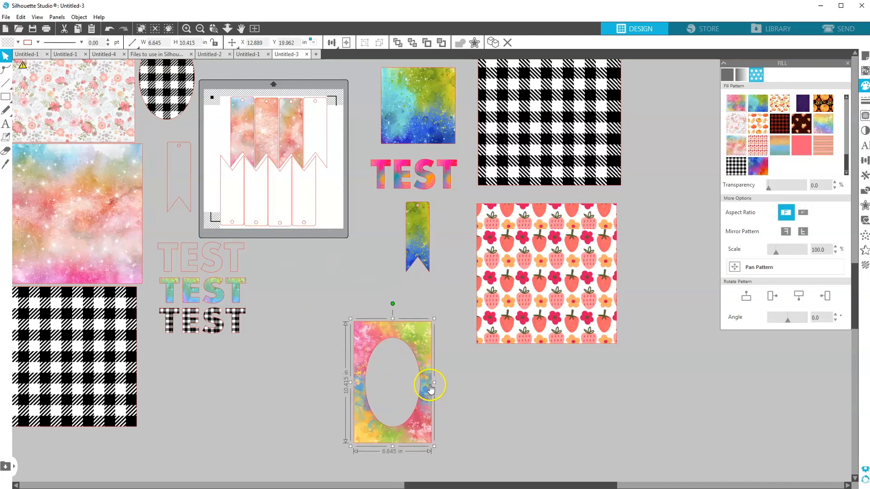
pyautogui.moveTo(435, 384); pyautogui.dragTo(457, 387)
# Step: Duplicate the watercolor oval frame and place the copy edge to edge on the original's left side
pyautogui.click(360, 340)
pyautogui.rightClick(360, 339)
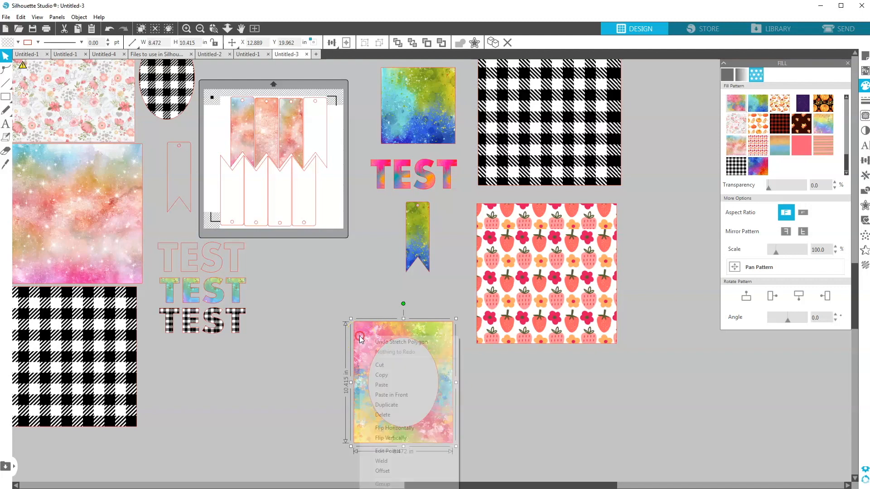
pyautogui.click(372, 406)
pyautogui.moveTo(371, 341); pyautogui.dragTo(272, 340)
# Step: Release the compound path of the duplicated frame and deselect its parts
pyautogui.rightClick(272, 339)
pyautogui.click(295, 488)
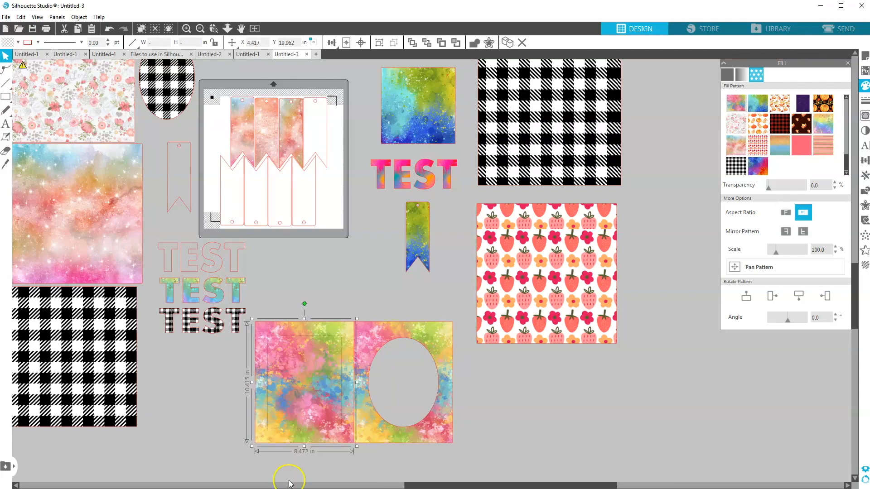
pyautogui.click(300, 309)
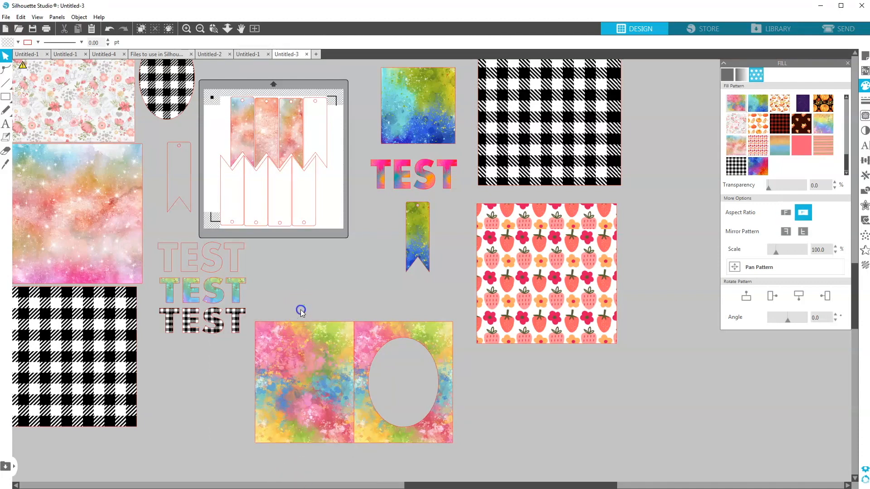
# Step: Fill the duplicated frame's rectangle with white
pyautogui.click(328, 332)
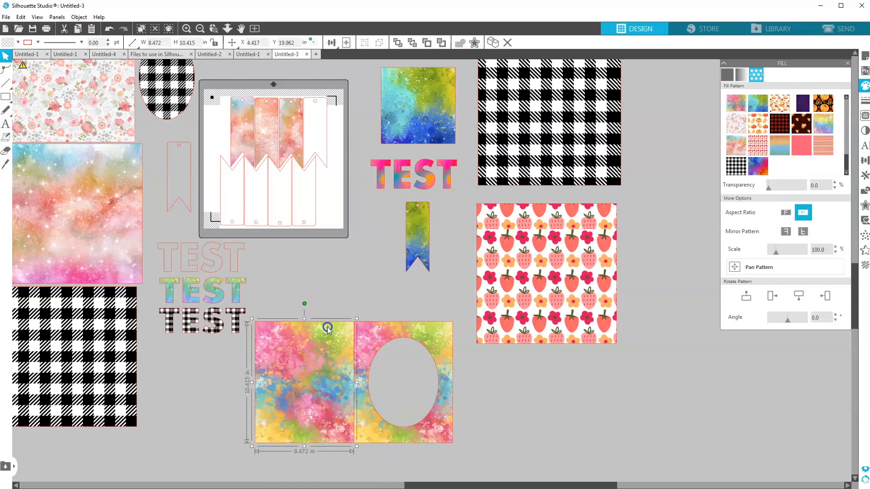
pyautogui.click(7, 43)
pyautogui.click(16, 56)
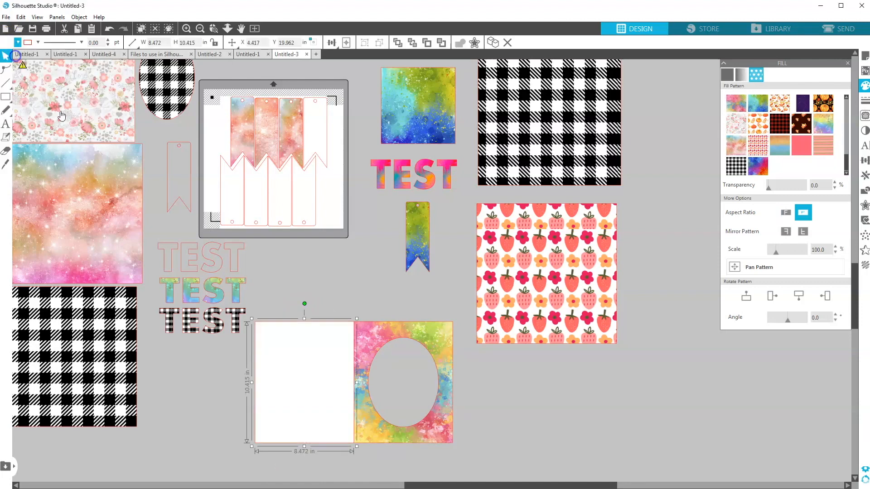
# Step: Stretch the white rectangle to about 17.02 in wide across both panels and send it to the back
pyautogui.moveTo(357, 384); pyautogui.dragTo(456, 388)
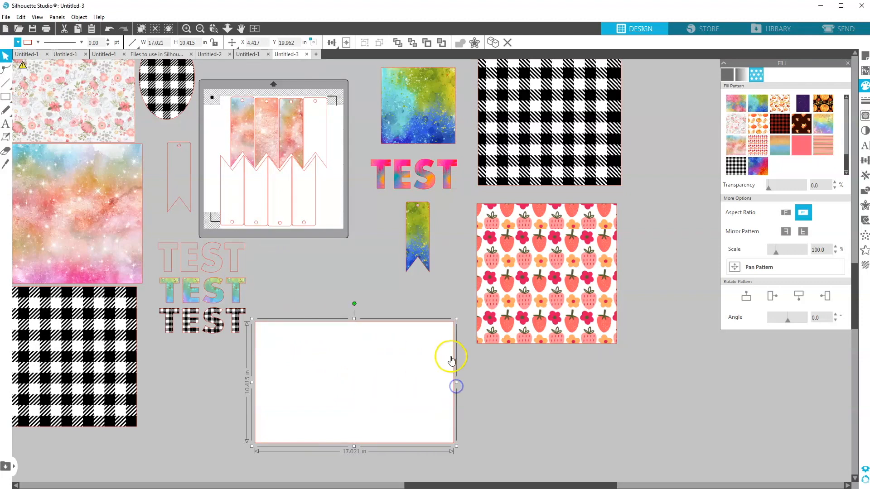
pyautogui.click(412, 43)
# Step: Delete the leftover watercolor ellipse from the card's left panel and nudge the oval frame slightly right on the white card
pyautogui.click(289, 358)
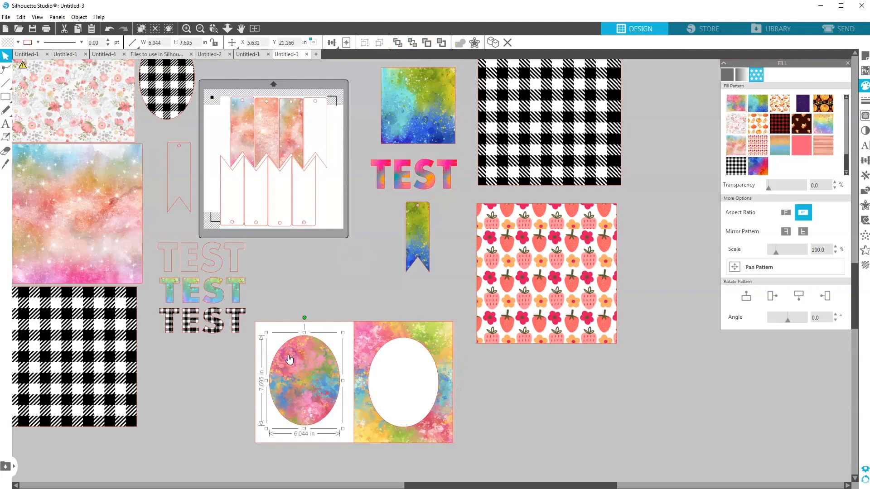
pyautogui.press('Delete')
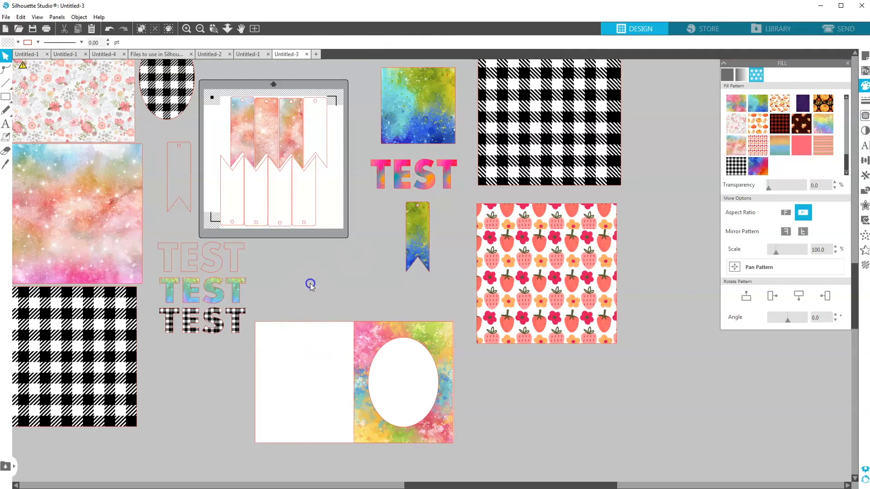
pyautogui.click(360, 321)
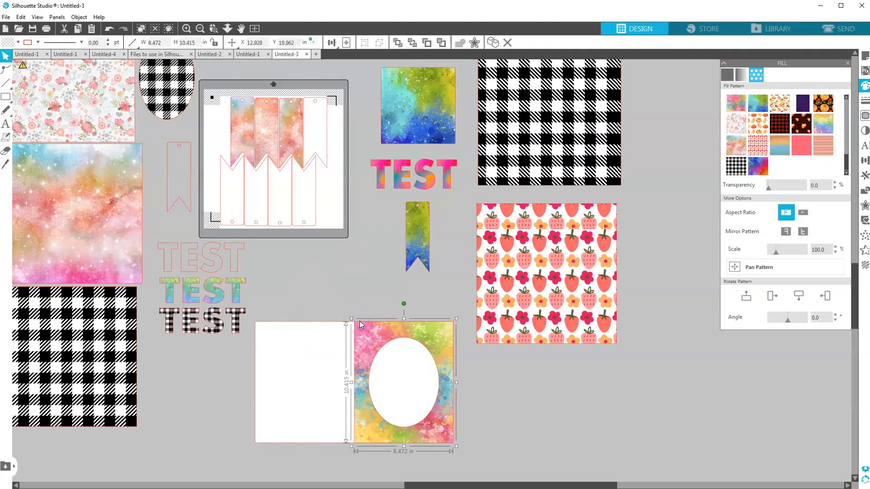
pyautogui.click(335, 290)
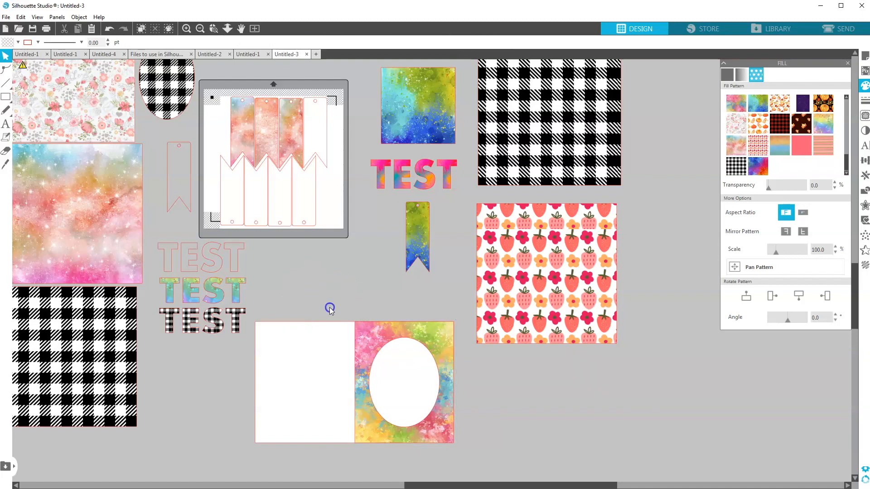
# Step: Move the oval frame off the white card to expose the full base, and place it toward the card's left half
pyautogui.click(380, 366)
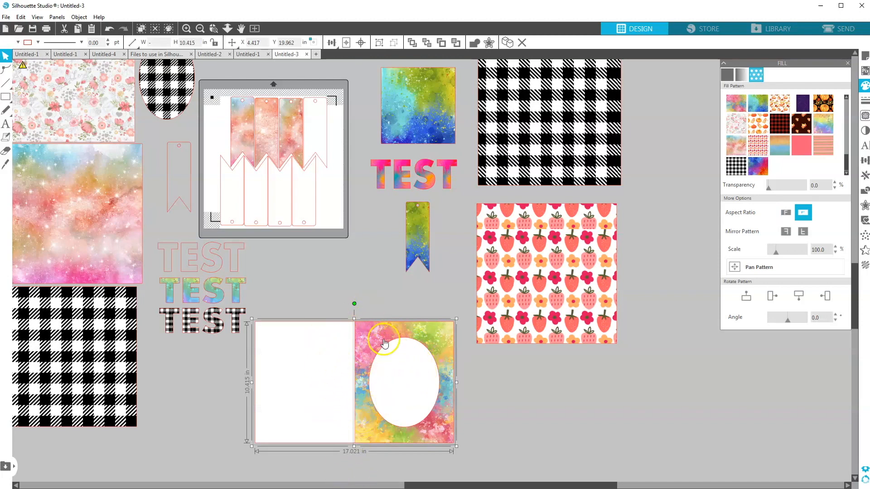
pyautogui.click(316, 295)
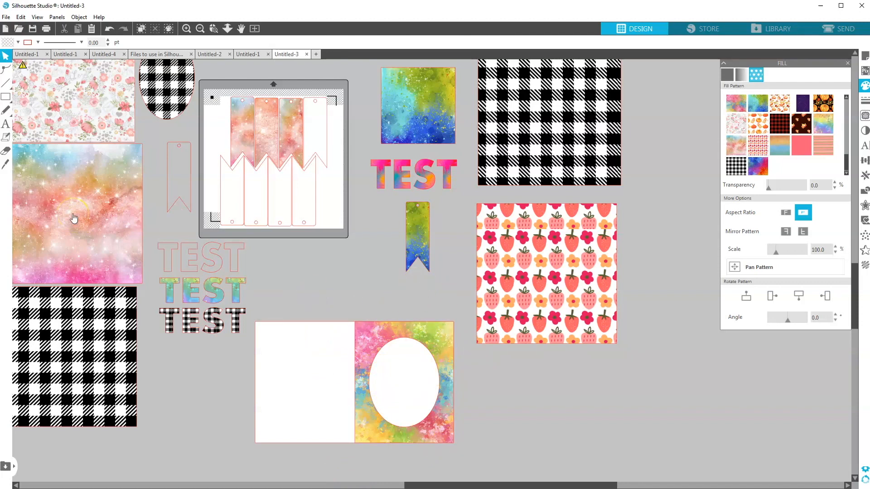
pyautogui.moveTo(357, 337); pyautogui.dragTo(312, 258)
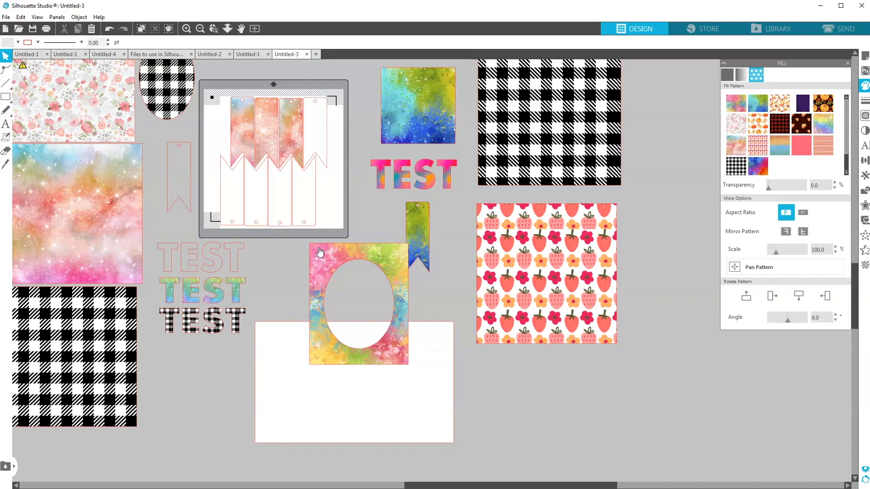
pyautogui.moveTo(320, 251); pyautogui.dragTo(174, 367)
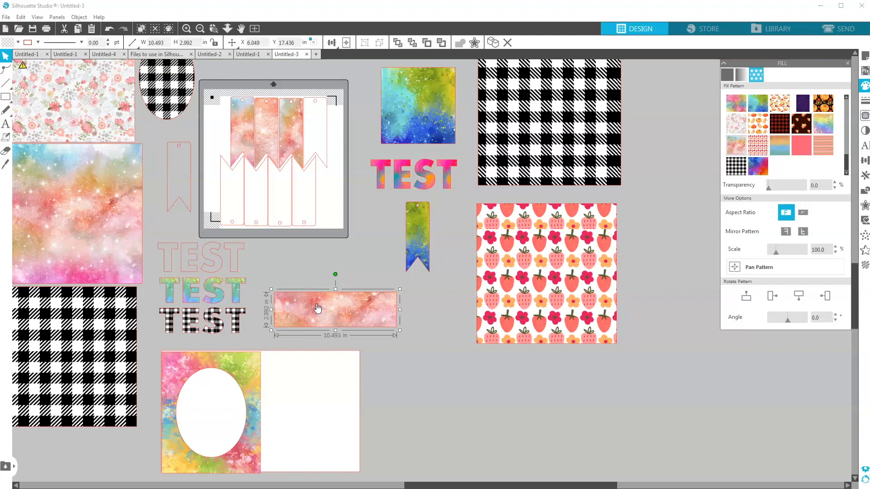
# Step: Select the wide rectangle filled with the sparkly pink watercolor pattern
pyautogui.click(331, 305)
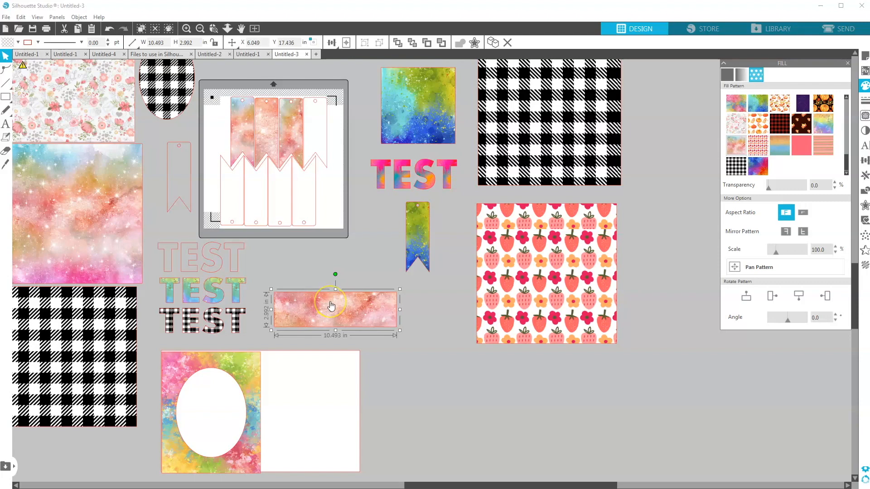